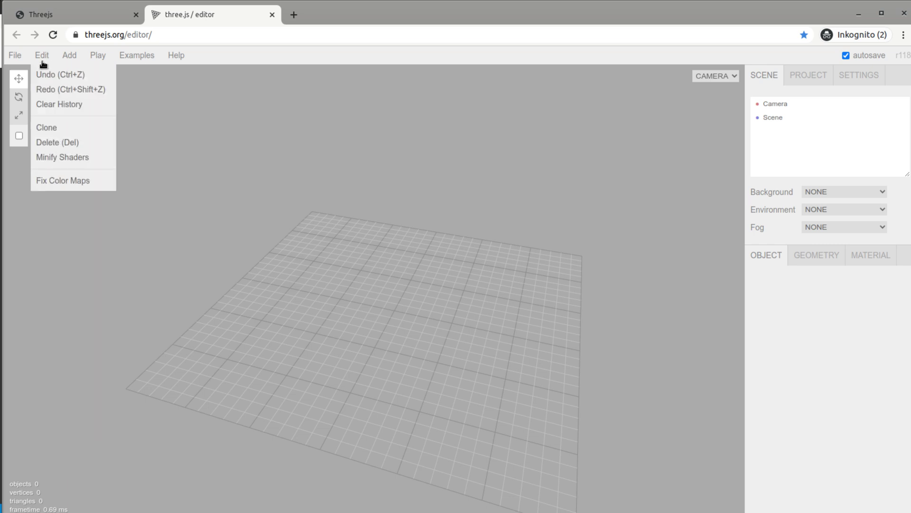
- Add a box to the scene and move it to about 9.81 on X and -0.38 on Y
mouse_move(70, 55)
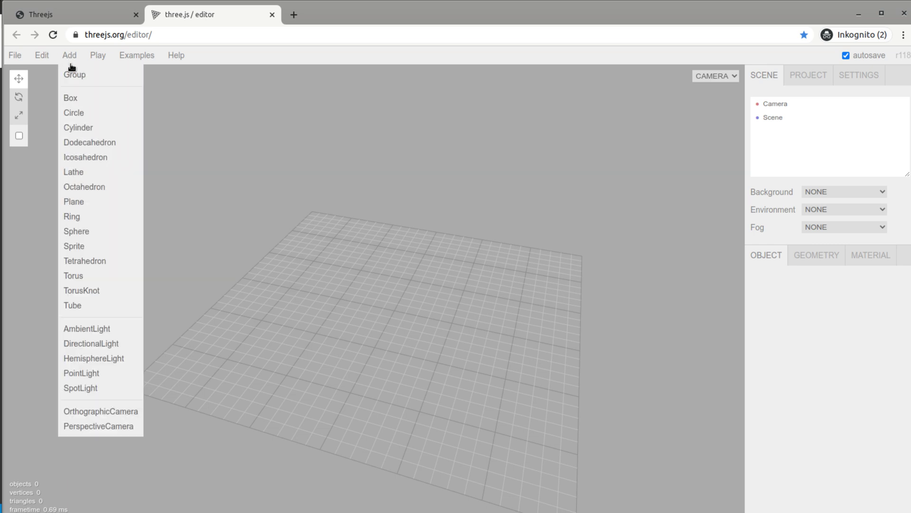
left_click(77, 98)
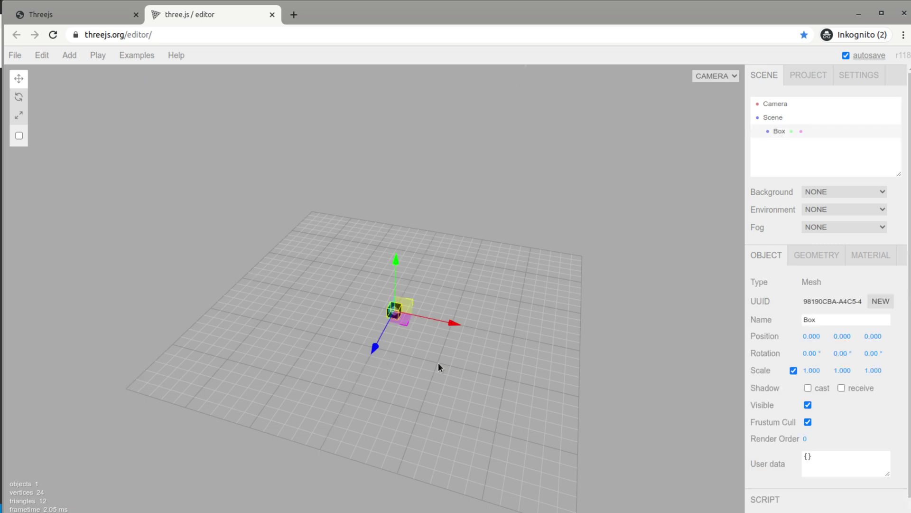
left_click_drag(451, 324, 584, 350)
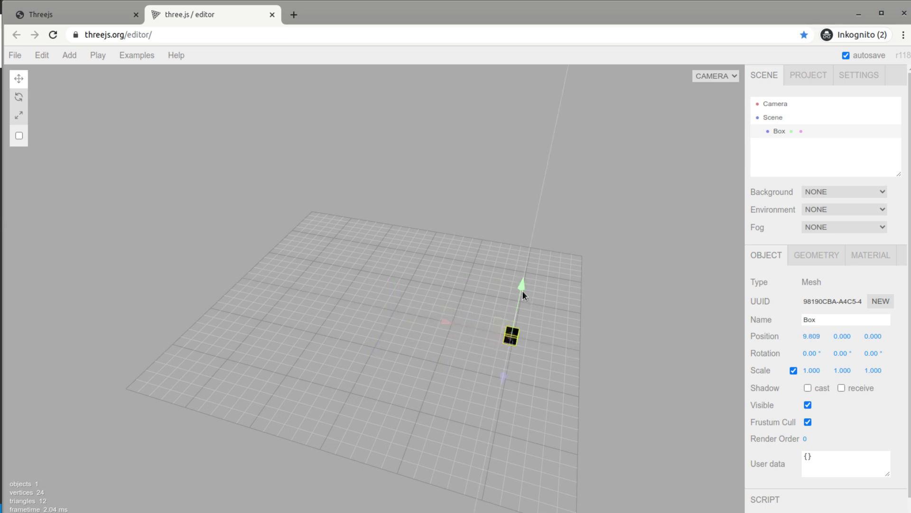
mouse_move(522, 291)
left_mouse_down()
mouse_move(568, 203)
mouse_move(546, 315)
mouse_move(535, 294)
left_mouse_up()
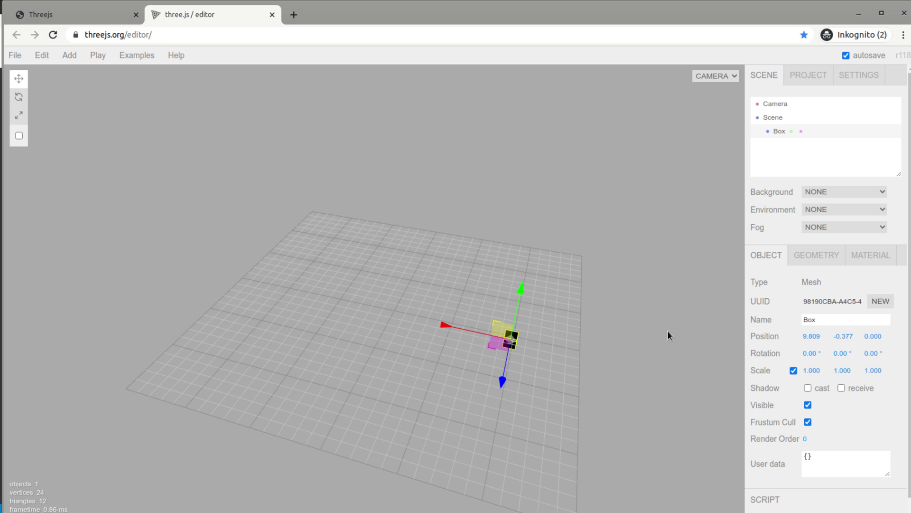
- Scale the box to about 3.7 on X and 3.04 on Y and Z
left_click_drag(667, 332, 530, 294)
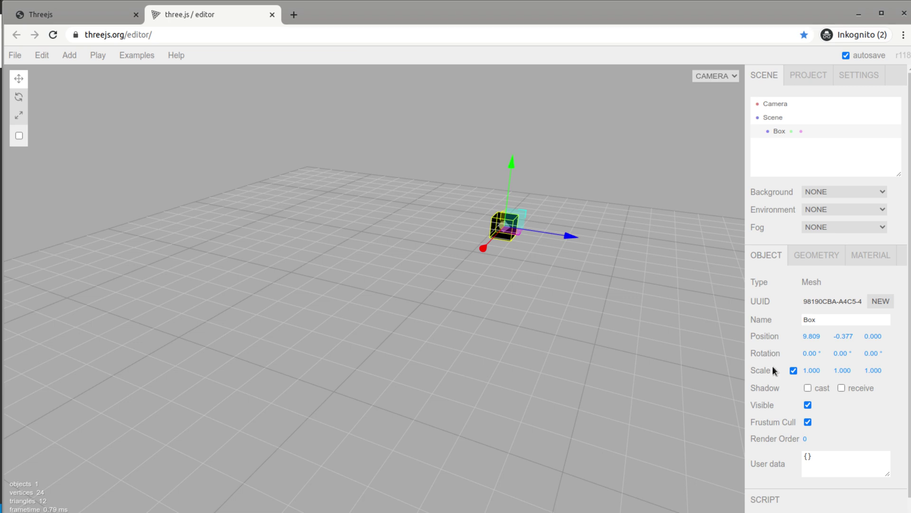
left_click_drag(813, 371, 856, 382)
left_click(793, 371)
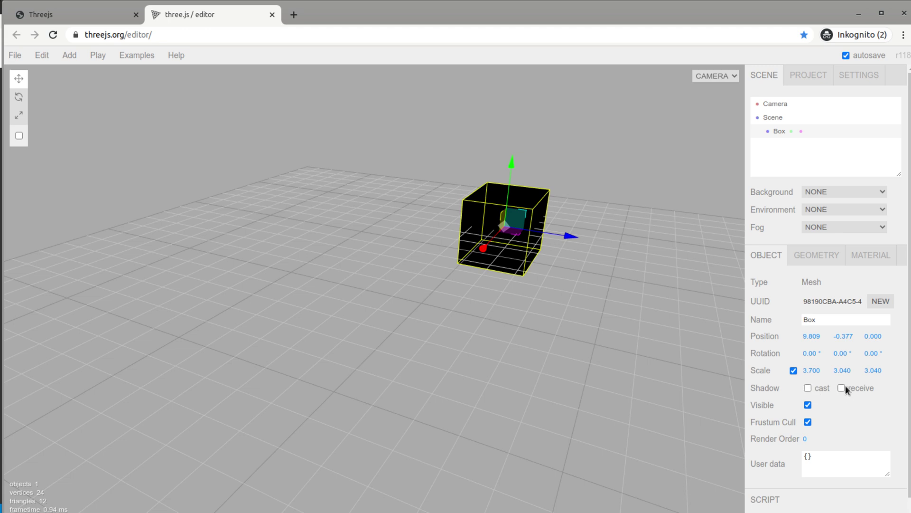
- Hide the box and show it again, leaving its frustum culling enabled
left_click(809, 405)
left_click(809, 405)
left_click(808, 421)
- Examine the box's geometry parameters, available material types and material properties, and return to its object properties
scroll(850, 413, "down", 1)
left_click(829, 243)
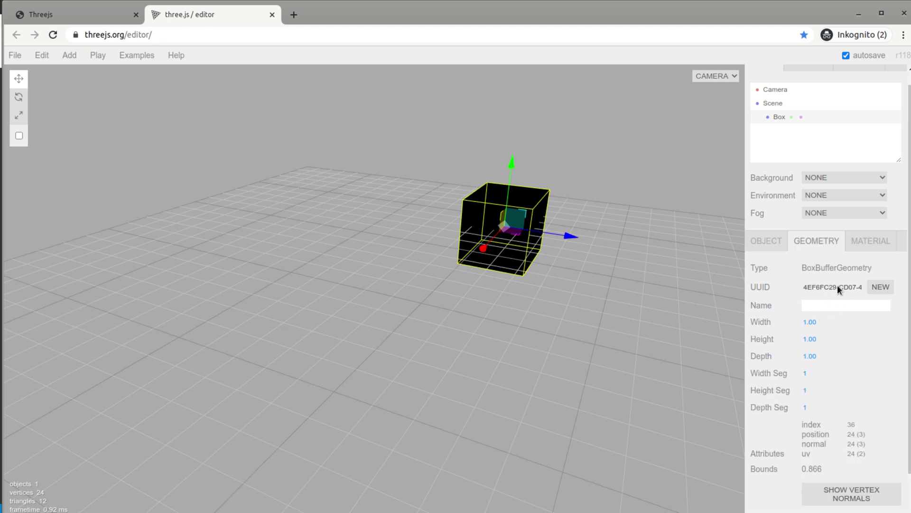
left_click(861, 245)
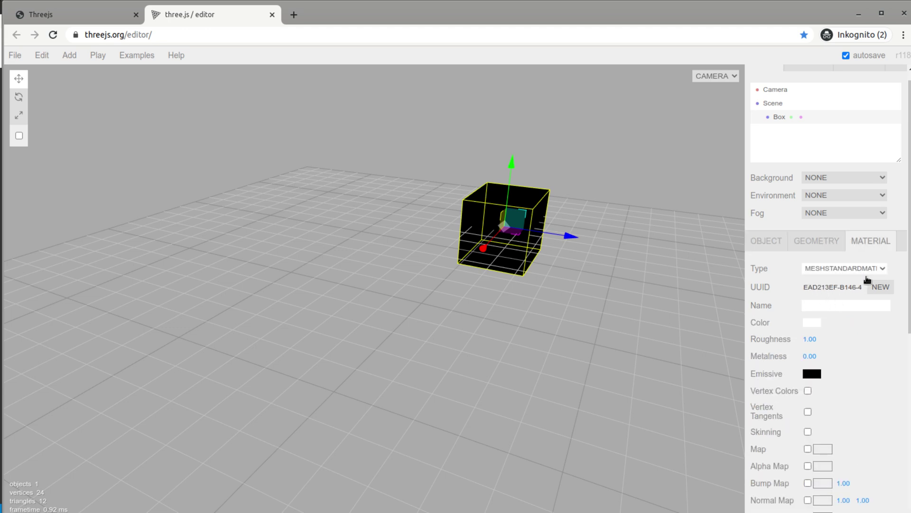
left_click(860, 267)
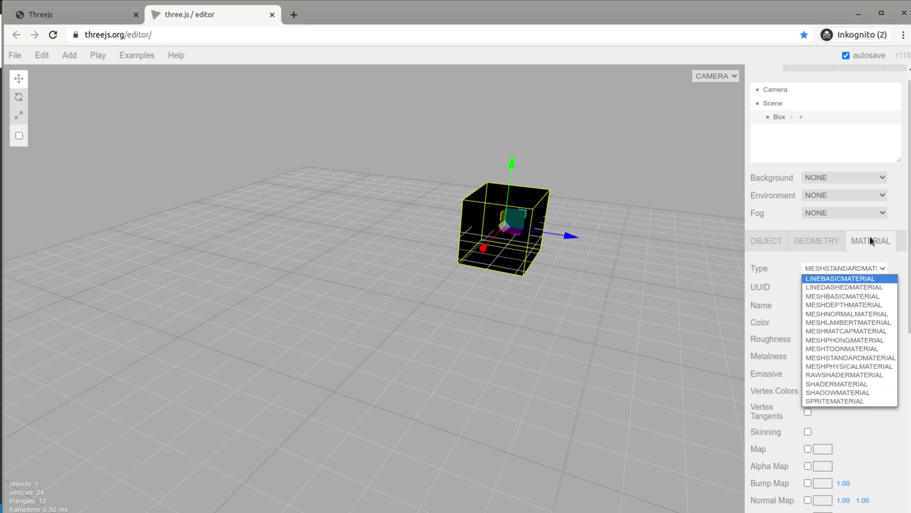
left_click(879, 450)
scroll(856, 412, "down", 2)
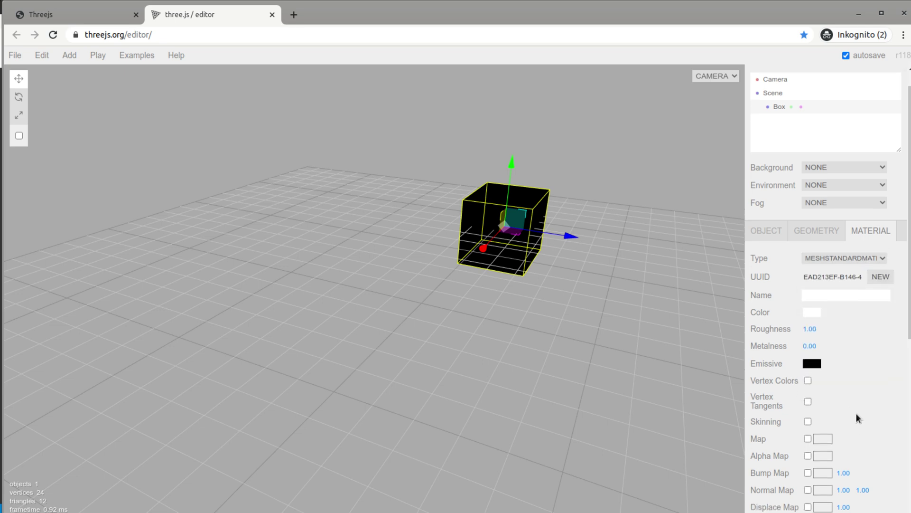
scroll(796, 244, "up", 3)
left_click(776, 256)
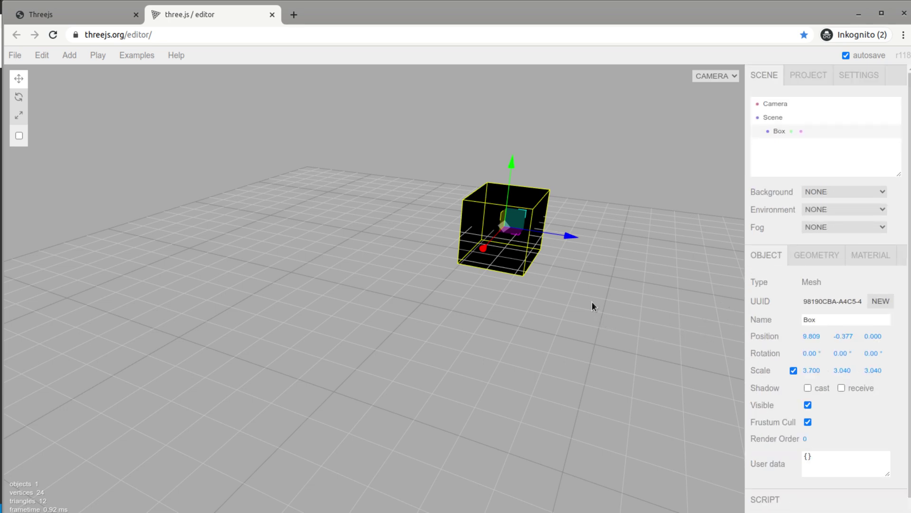
left_click(787, 120)
right_click(776, 113)
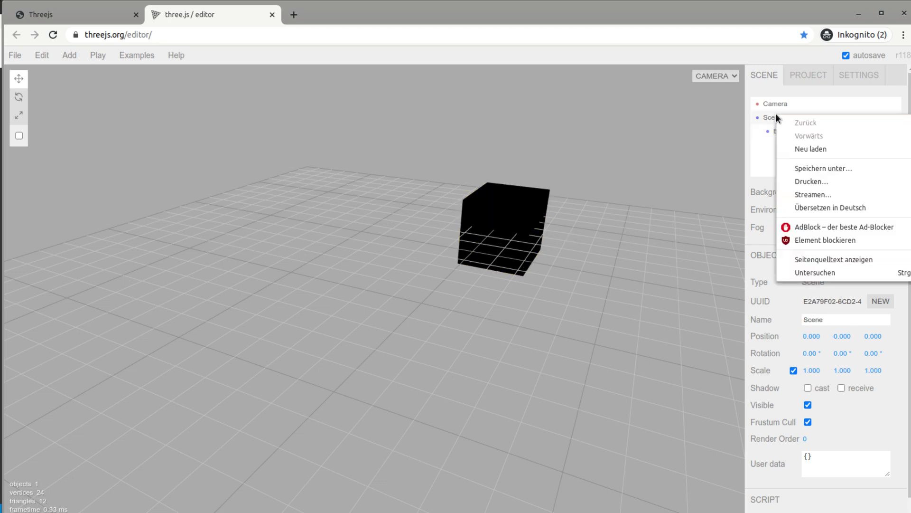
left_click(759, 156)
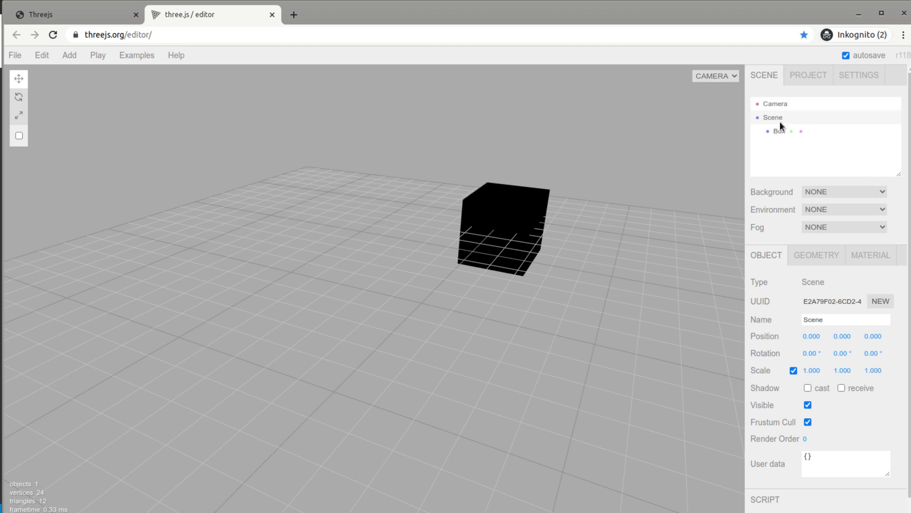
left_click(780, 128)
- Add a group to the scene, nest the existing box inside it and expand the group
mouse_move(83, 54)
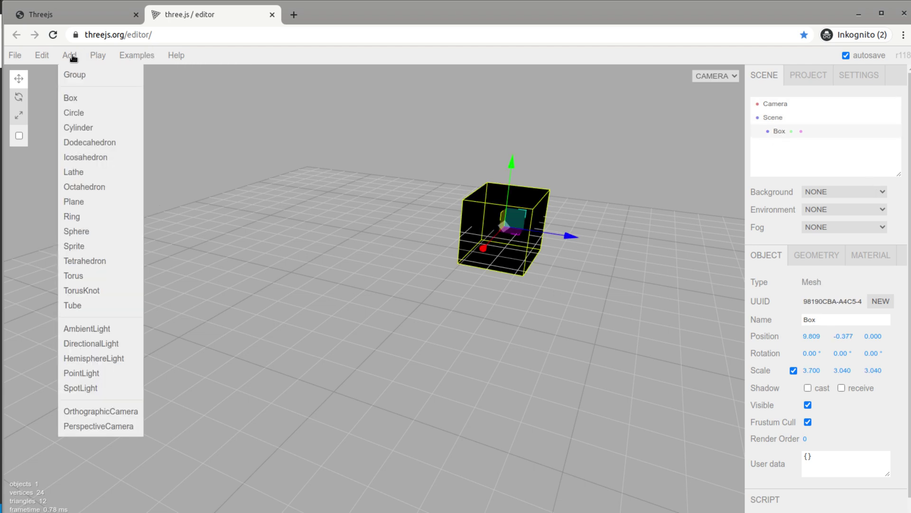
left_click(75, 75)
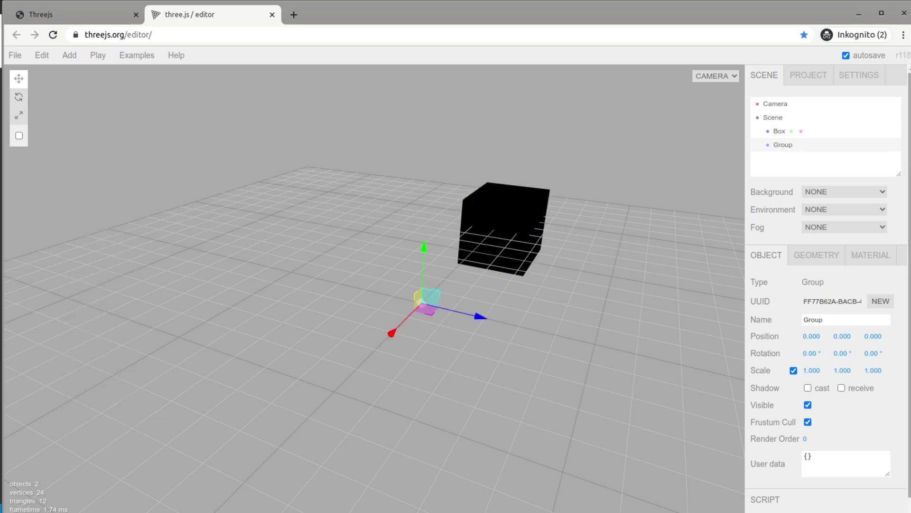
mouse_move(780, 131)
left_mouse_down()
mouse_move(793, 157)
mouse_move(779, 143)
mouse_move(784, 148)
left_mouse_up()
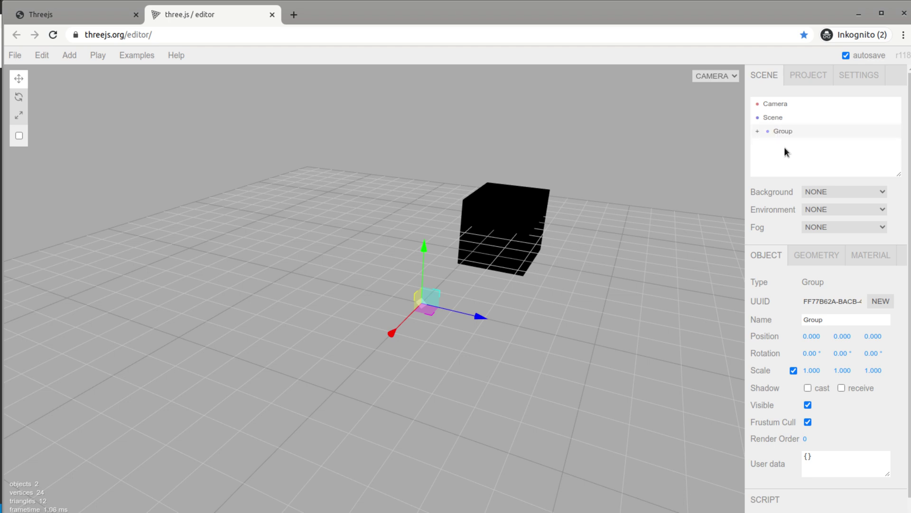
left_click(757, 131)
- Add a second box, nest it in the group and move it to about 4.51 on X and 3.31 on Z
mouse_move(74, 57)
left_click(78, 95)
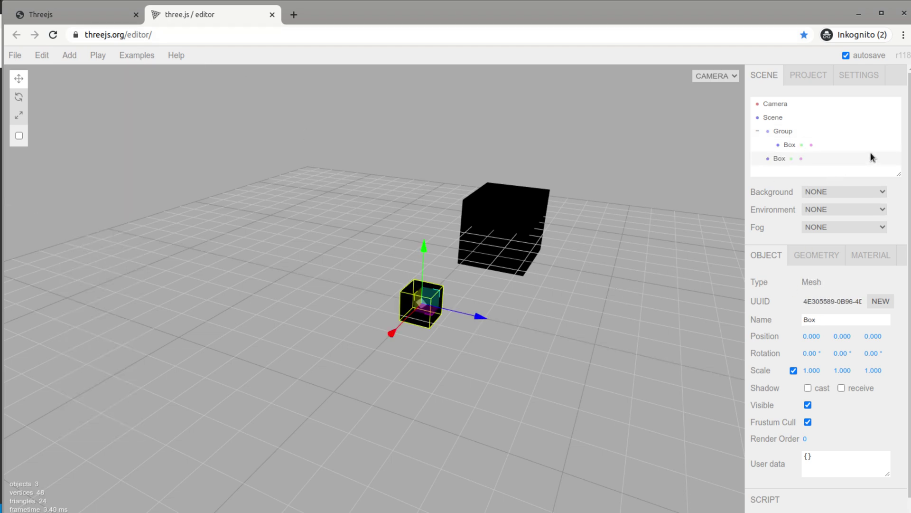
left_click_drag(778, 159, 794, 134)
left_click_drag(478, 317, 586, 347)
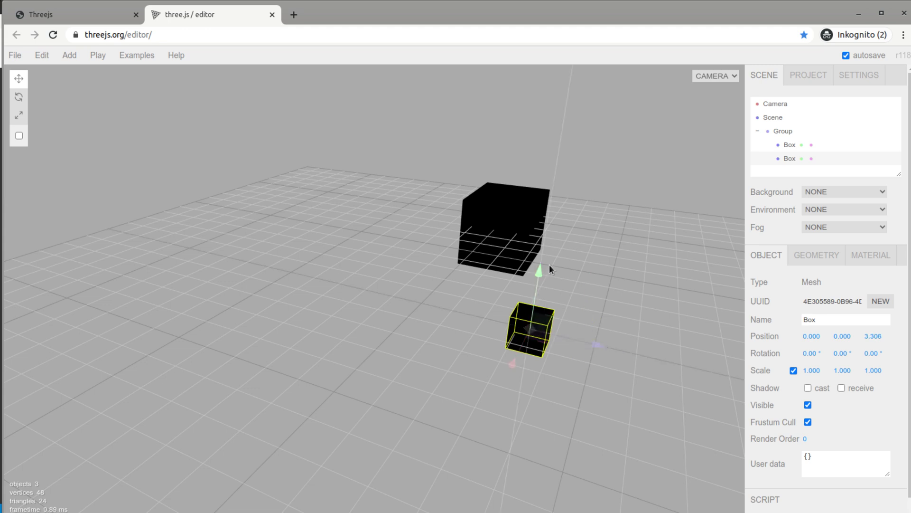
left_click_drag(516, 361, 445, 341)
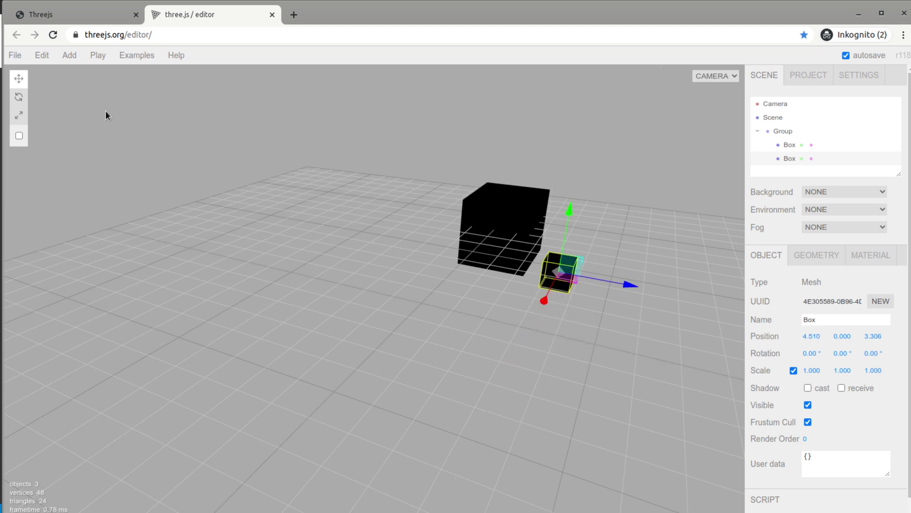
mouse_move(72, 56)
left_click(81, 113)
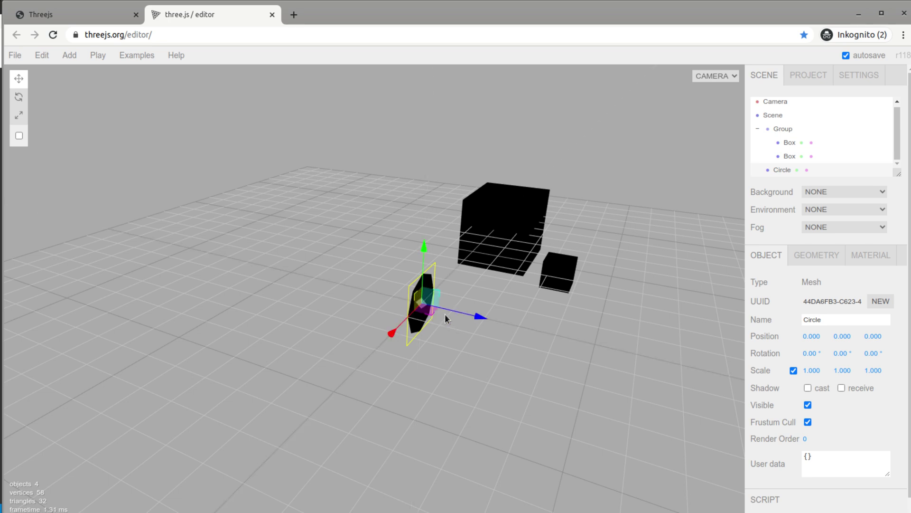
key("Delete")
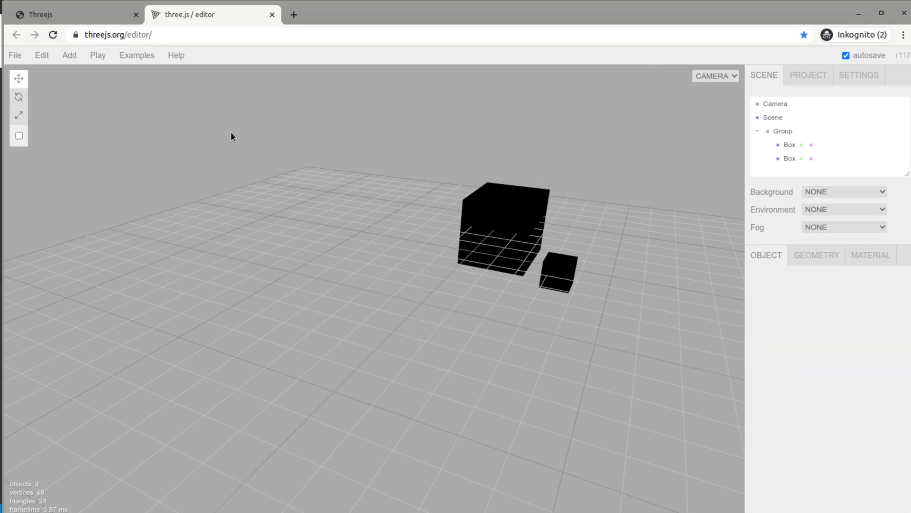
- Add a cylinder, move it along the negative Z axis away from the boxes, and deselect it
mouse_move(94, 55)
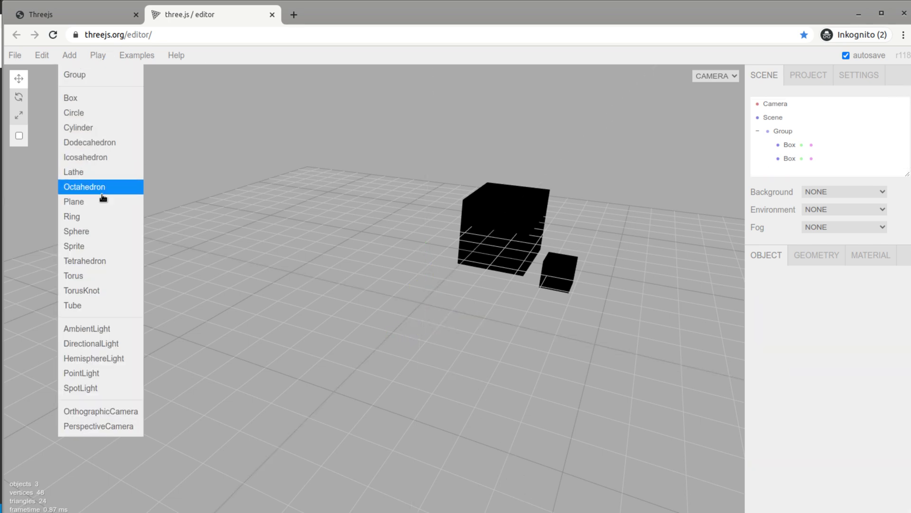
left_click(90, 127)
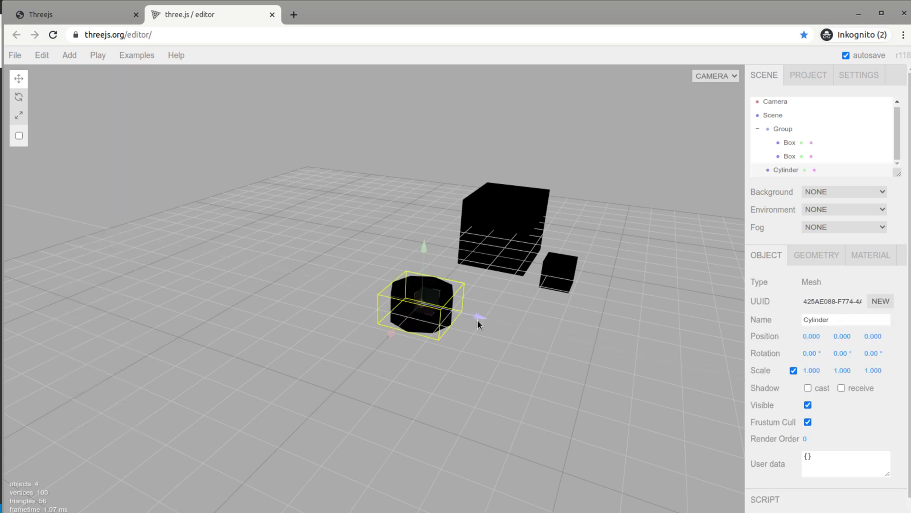
left_click_drag(468, 314, 333, 266)
left_click(407, 375)
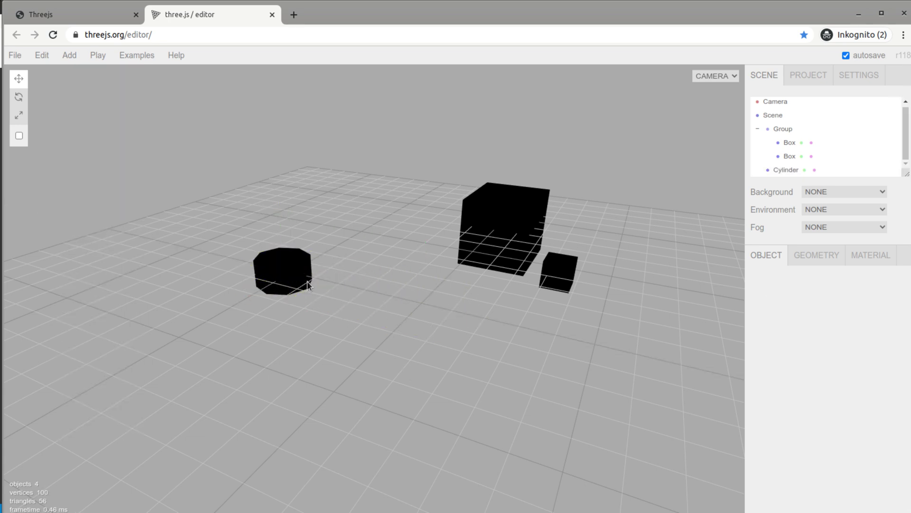
mouse_move(138, 59)
mouse_move(69, 56)
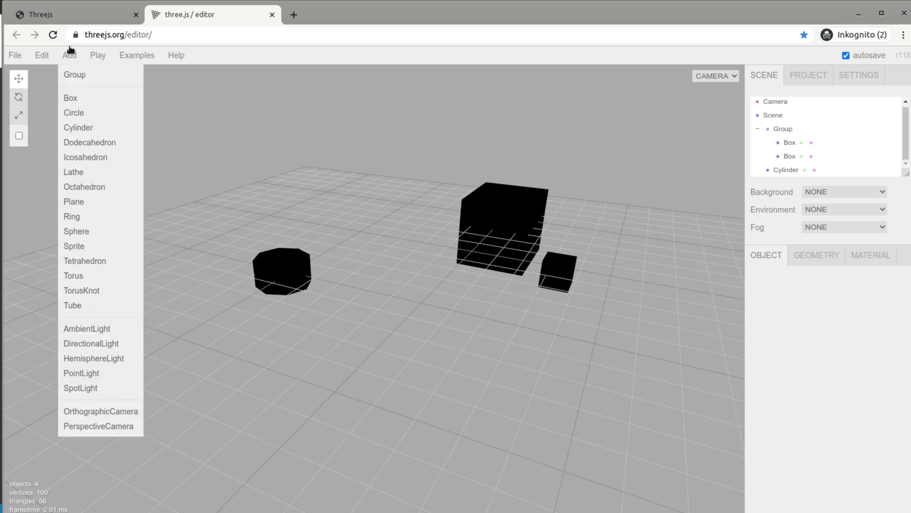
left_click(91, 189)
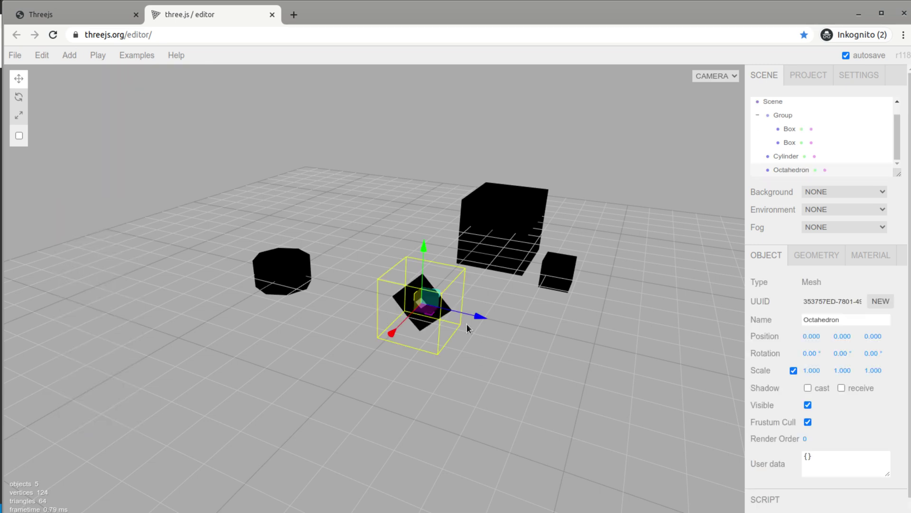
left_click_drag(467, 319, 571, 329)
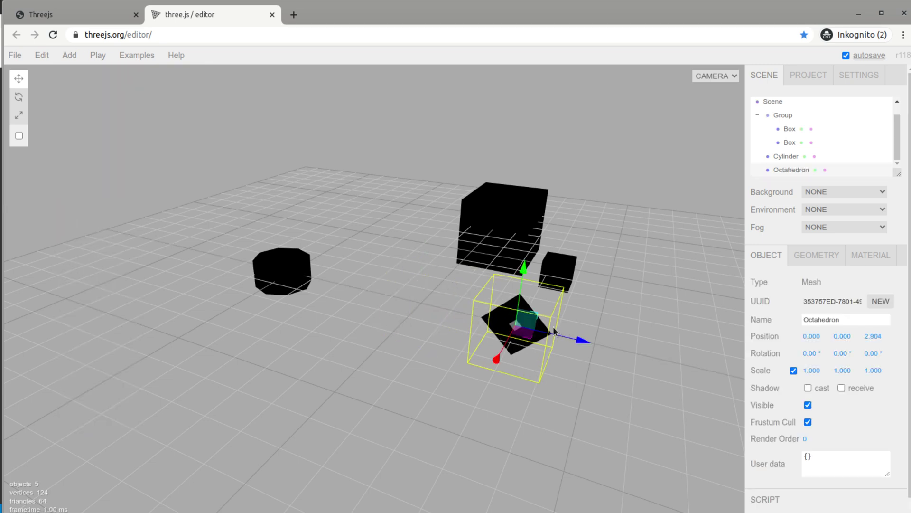
key("ctrl+z")
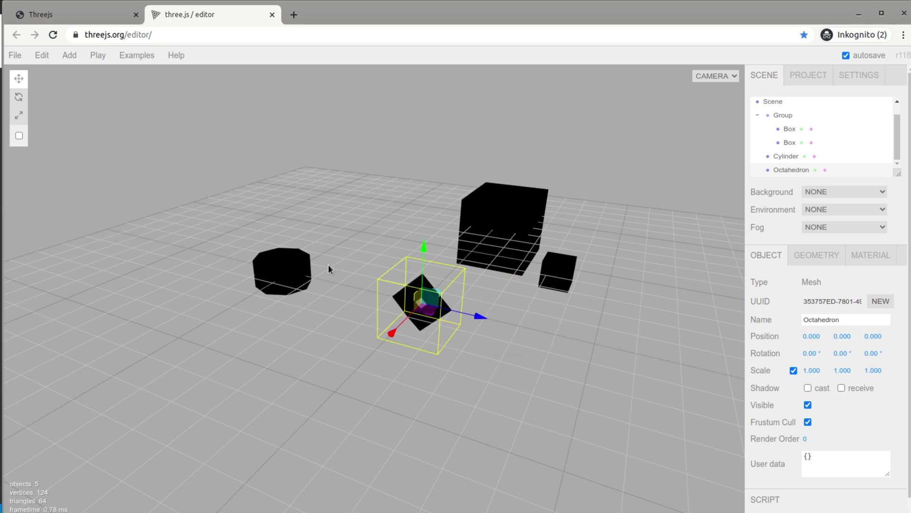
key("ctrl+z")
- Add a sphere and move it to about 2.92 on X and 5.80 on Z
mouse_move(69, 56)
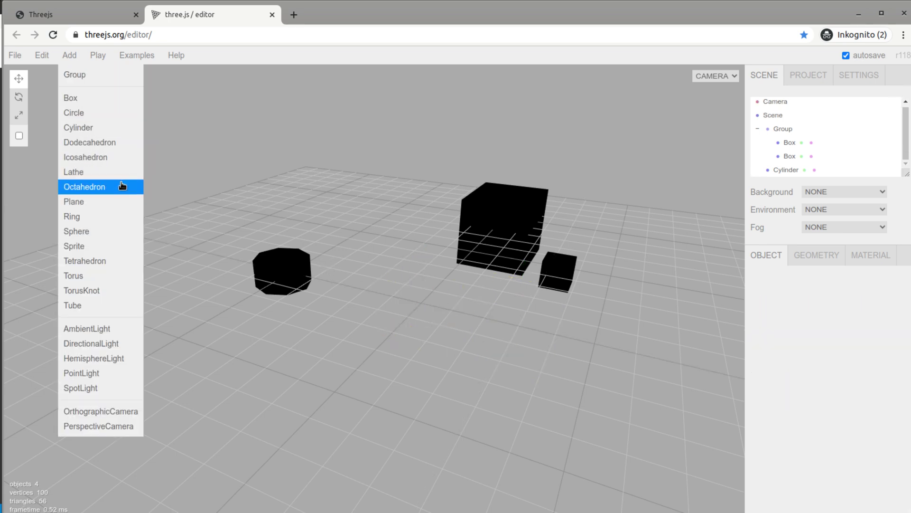
left_click(102, 234)
left_click_drag(453, 332, 716, 360)
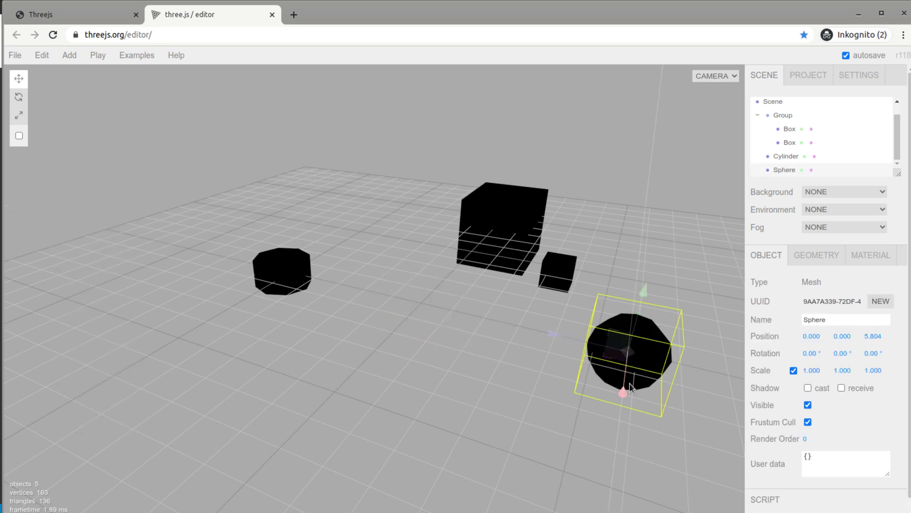
left_click_drag(630, 387, 634, 335)
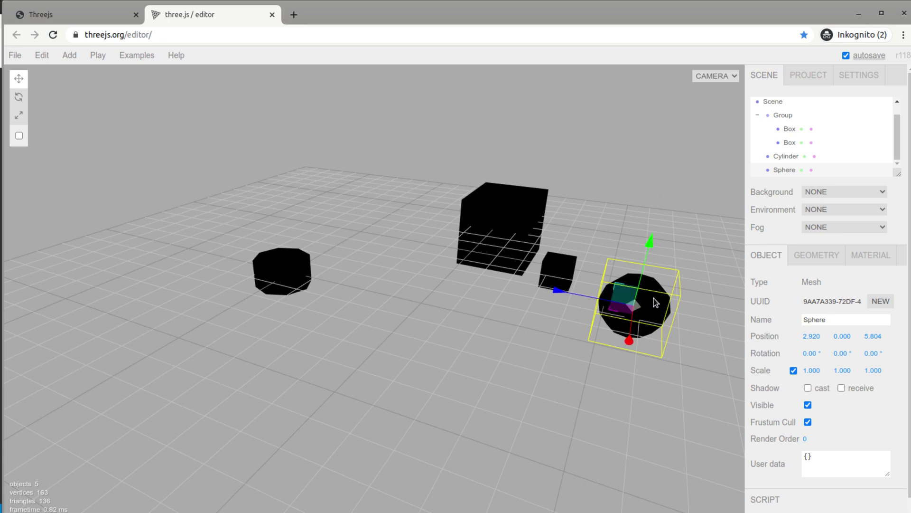
- Set the sphere's geometry to 20 width segments and 30 height segments
mouse_move(58, 57)
scroll(765, 224, "down", 1)
scroll(803, 256, "up", 1)
left_click(806, 264)
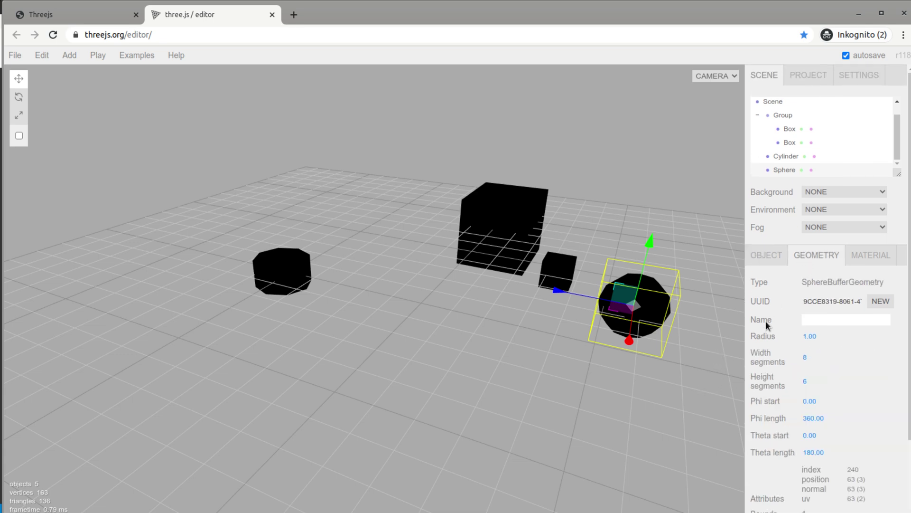
left_click_drag(807, 361, 889, 362)
left_click(807, 357)
type("20")
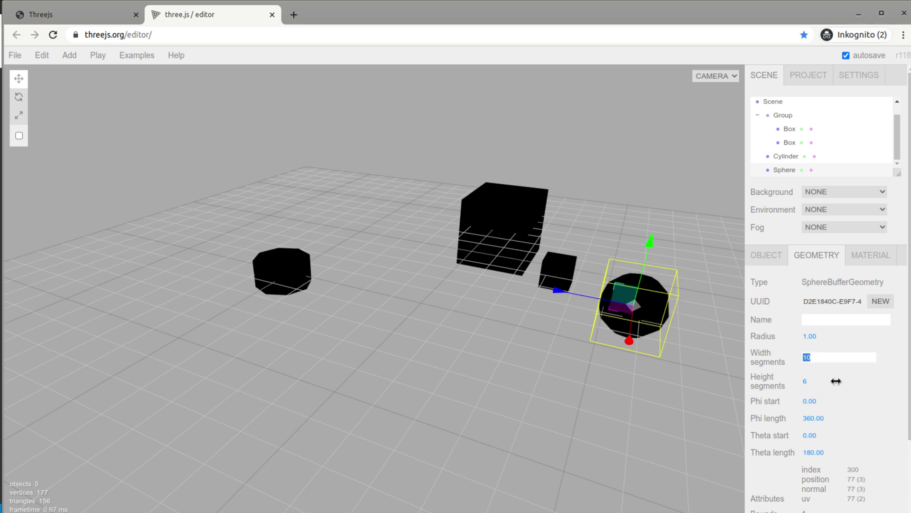
key("Return")
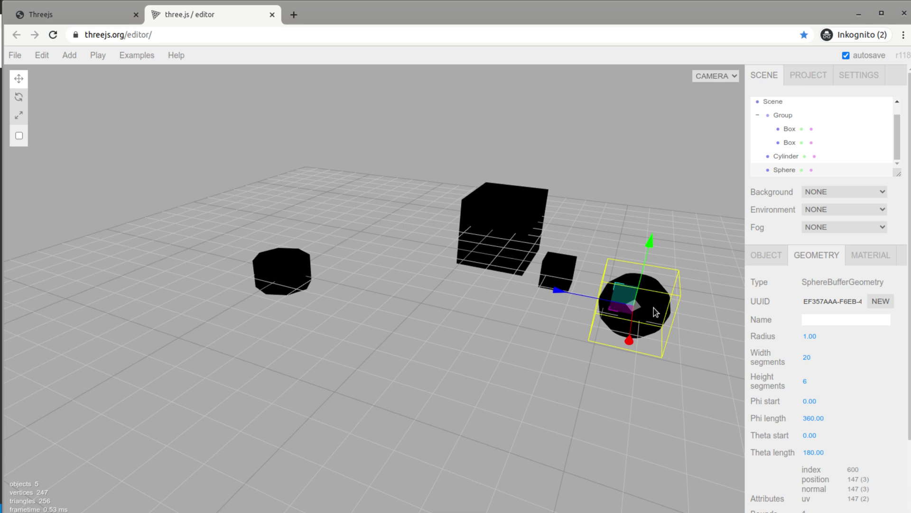
left_click(812, 382)
type("30")
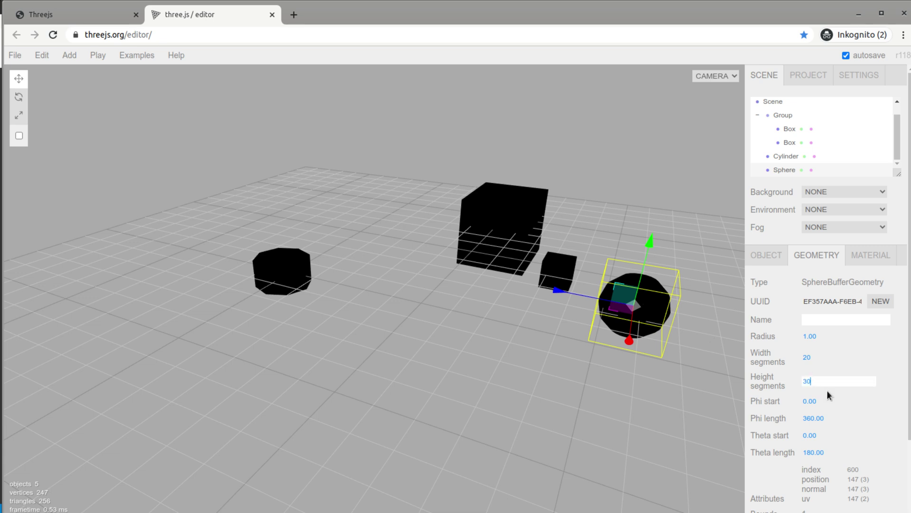
key("Return")
left_click_drag(652, 418, 382, 283)
scroll(421, 269, "up", 5)
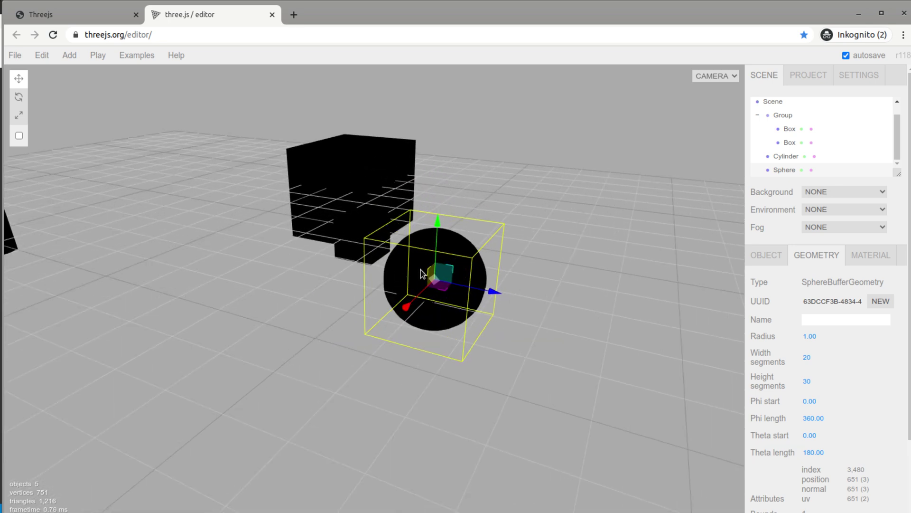
- Reduce the sphere's width segments and height segments to 2 each
left_click(809, 358)
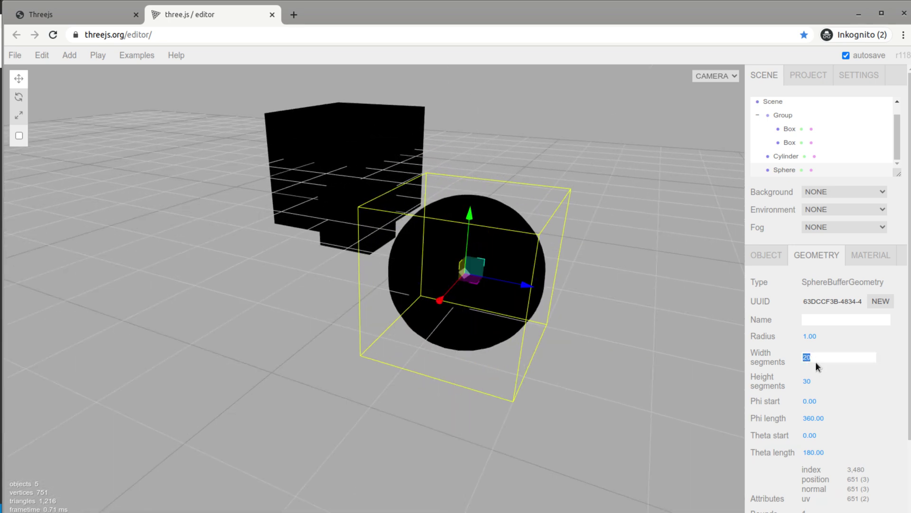
type("2")
key("Return")
left_click(807, 381)
type("2")
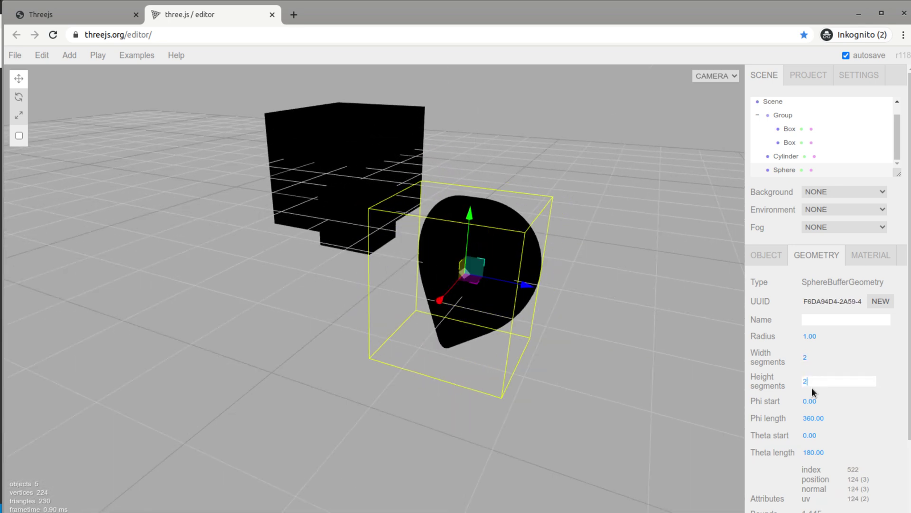
key("Return")
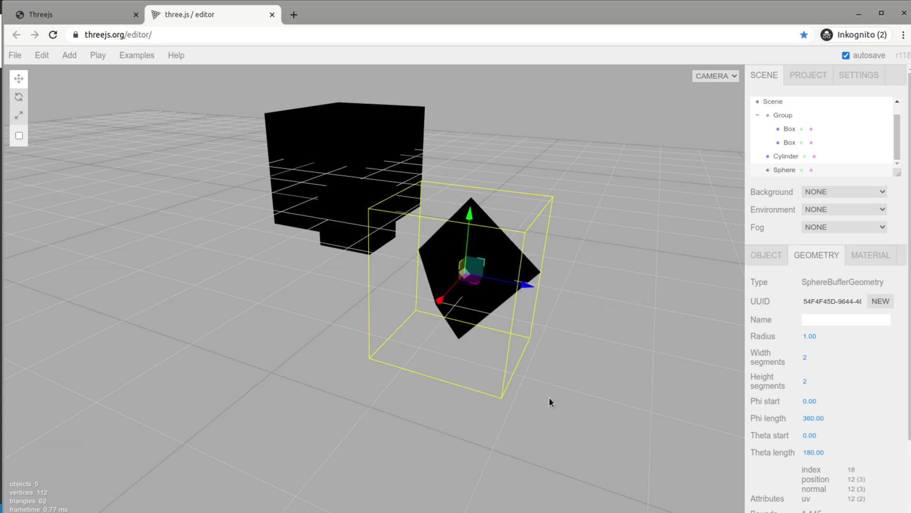
- Set both the width segments and height segments of the sphere to 20
left_click(806, 357)
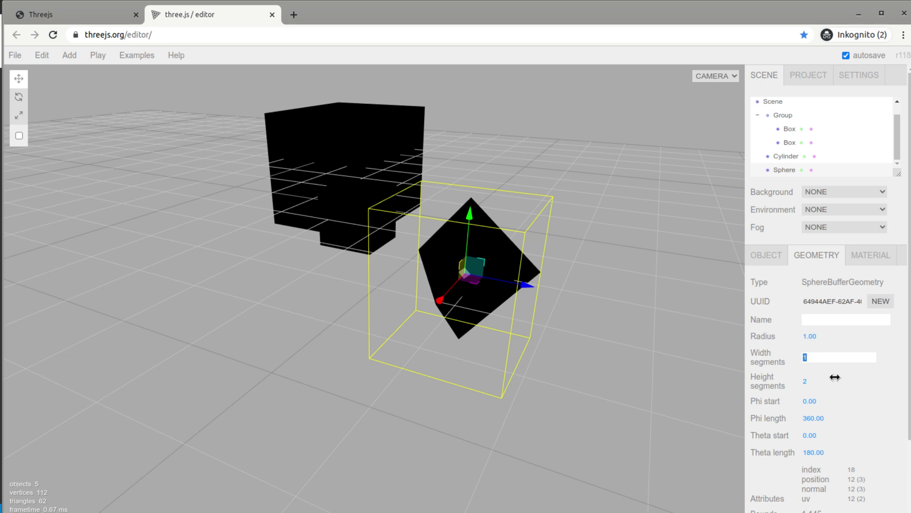
type("20")
key("Return")
left_click(809, 380)
type("20")
key("Return")
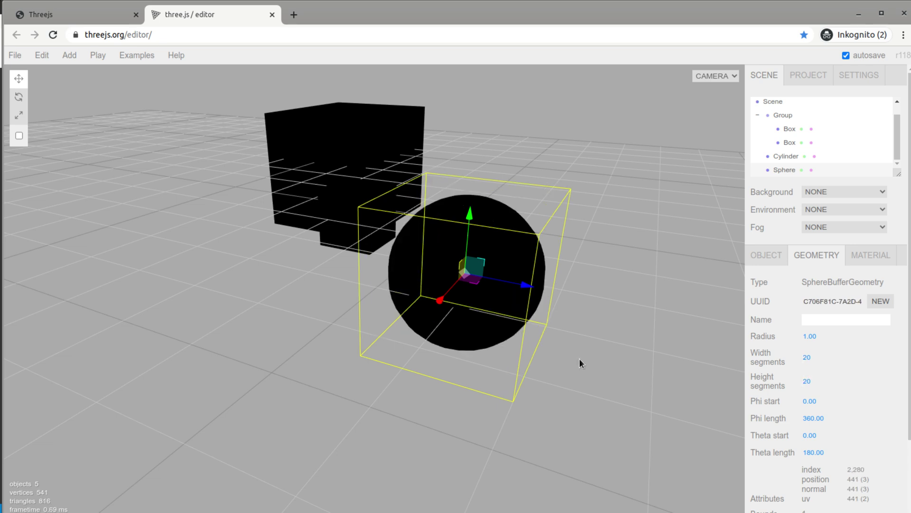
- Add a torus to the scene and delete it again
scroll(579, 358, "down", 3)
left_click_drag(568, 351, 494, 351)
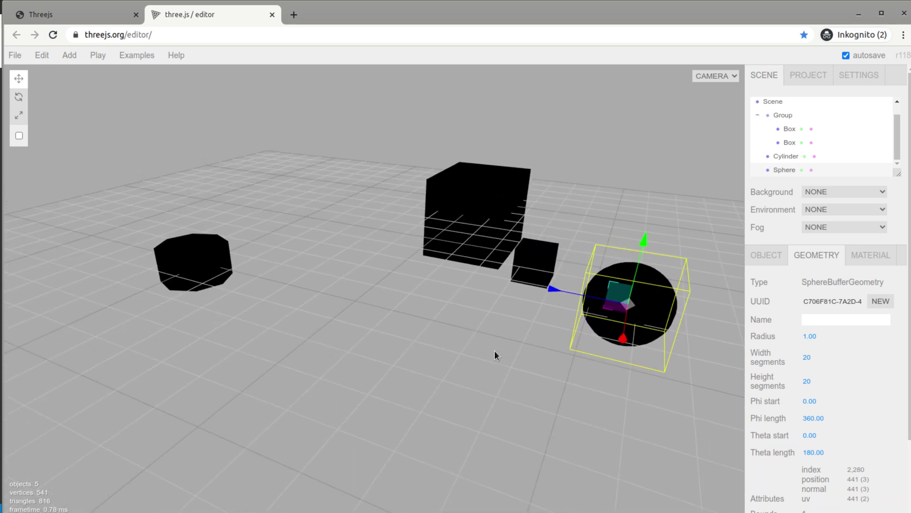
mouse_move(68, 58)
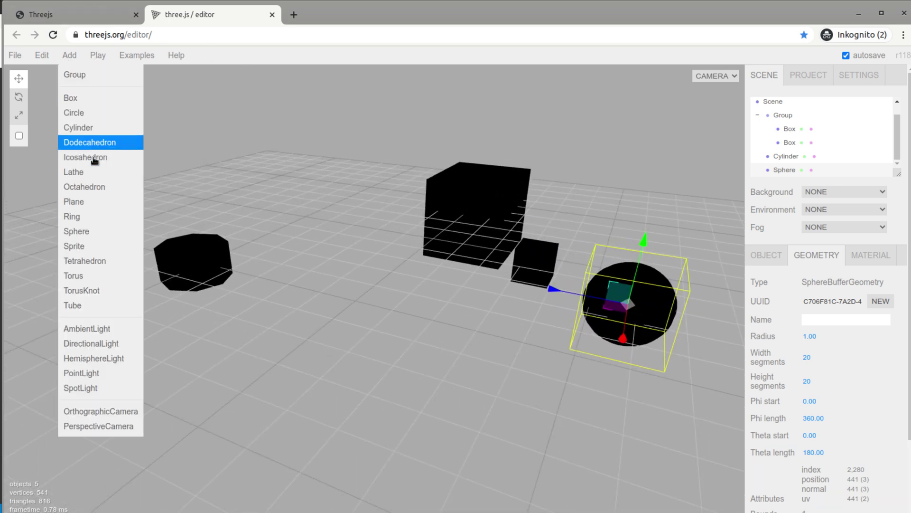
left_click(102, 278)
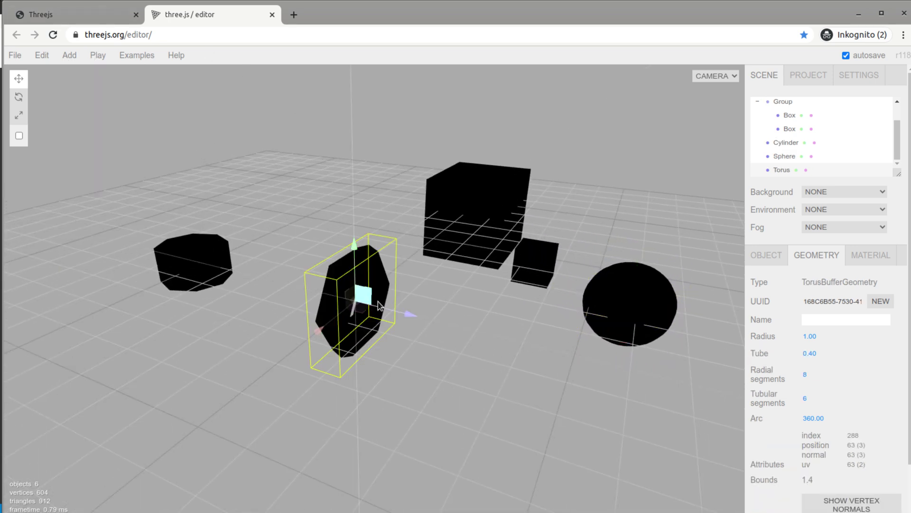
key("Delete")
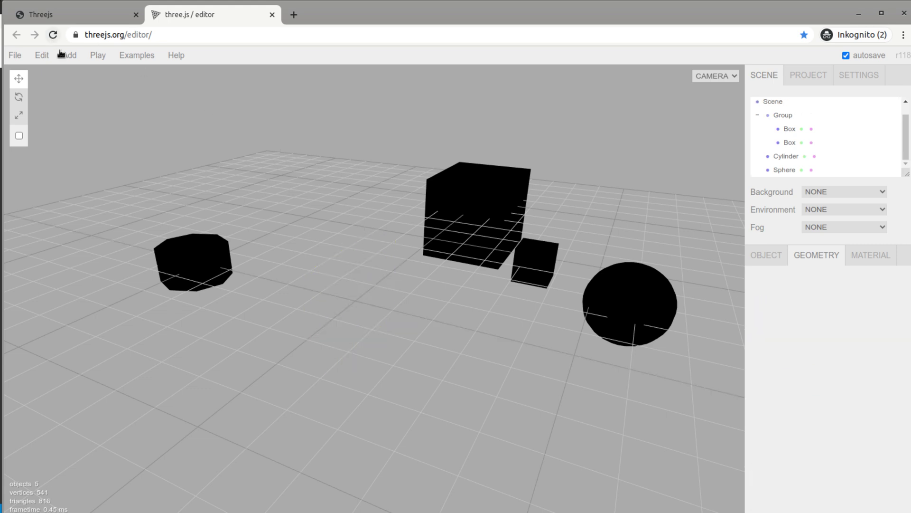
- Nest the cylinder and the sphere inside the group in the scene hierarchy
mouse_move(64, 55)
left_click_drag(783, 157, 784, 115)
left_click_drag(781, 169, 797, 114)
- Move the whole group to 0.26 on X and check its geometry properties
left_click(798, 116)
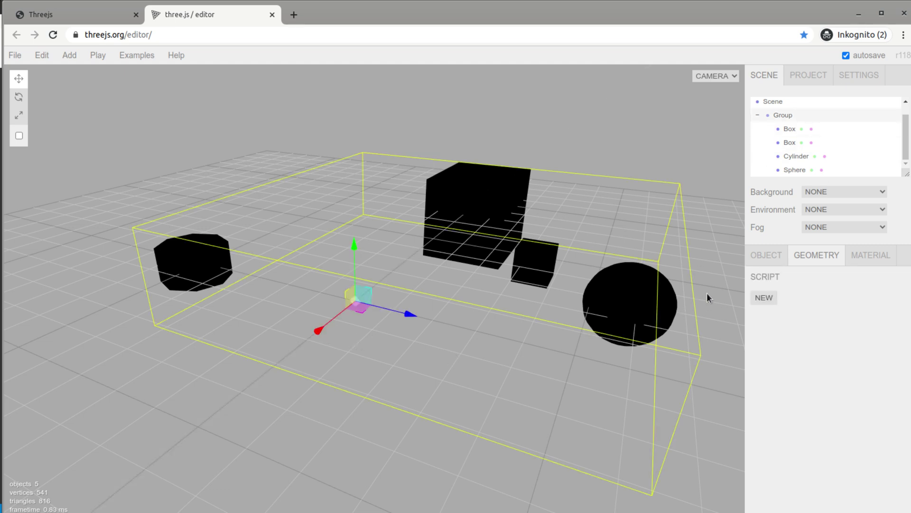
left_click(781, 257)
mouse_move(819, 338)
left_mouse_down()
mouse_move(790, 335)
mouse_move(826, 335)
mouse_move(799, 338)
mouse_move(813, 336)
left_mouse_up()
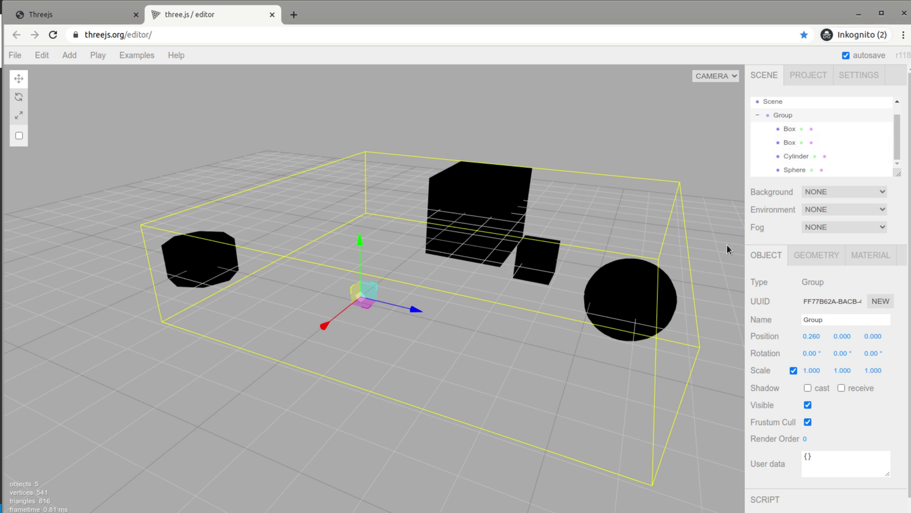
left_click(815, 252)
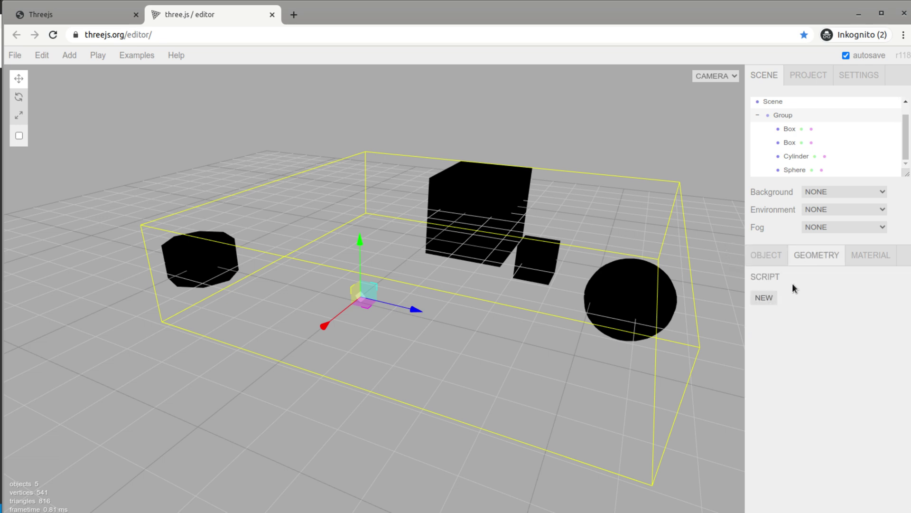
left_click(759, 261)
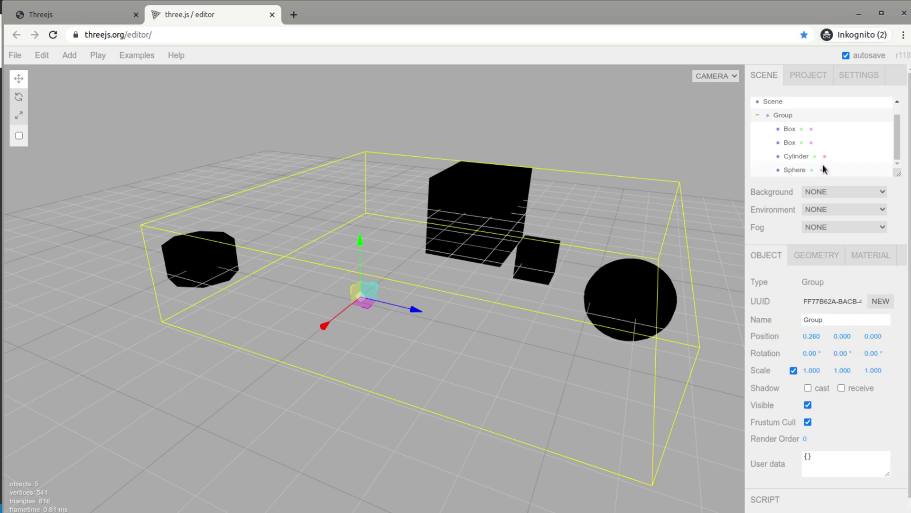
- Nest the smaller box inside the larger box and move it to about -0.86 on X and -1.89 on Z
left_click(791, 144)
left_click_drag(787, 143, 791, 128)
left_click(702, 176)
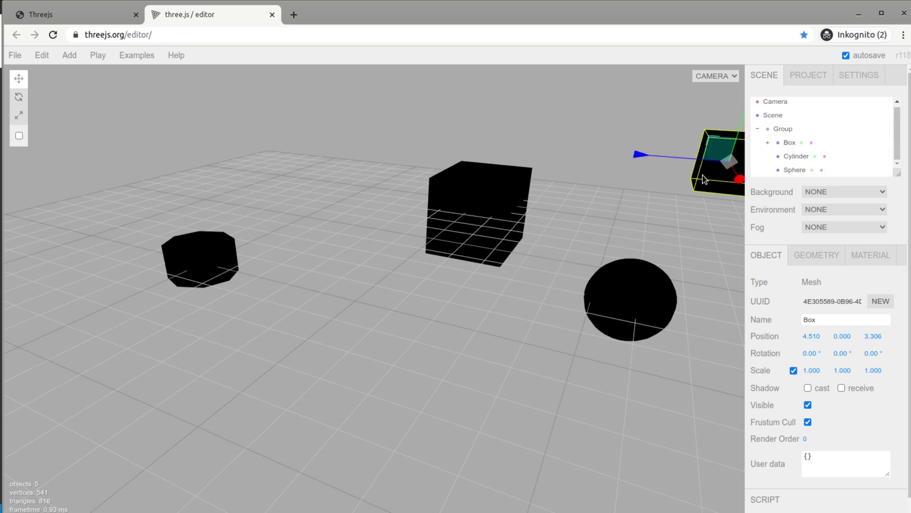
left_click_drag(634, 367, 517, 337)
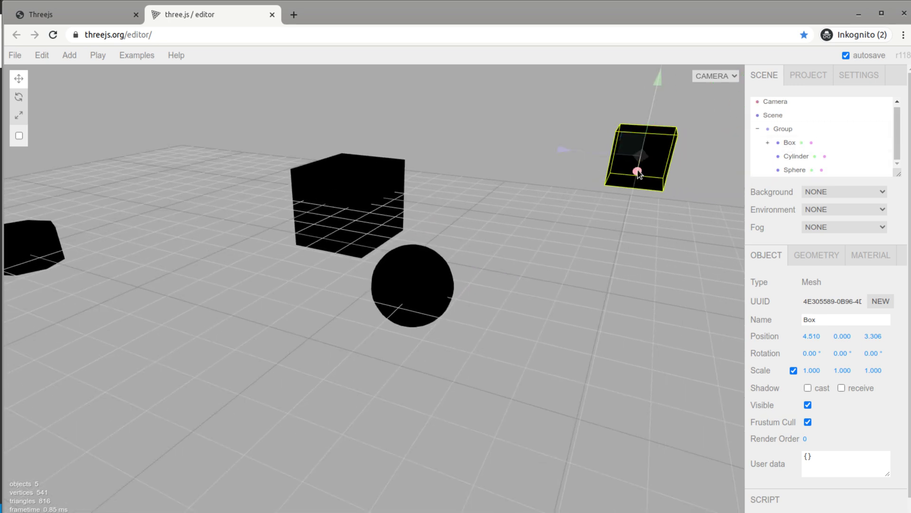
left_click_drag(636, 175, 587, 343)
left_click_drag(549, 268, 161, 189)
left_click_drag(349, 326, 486, 368)
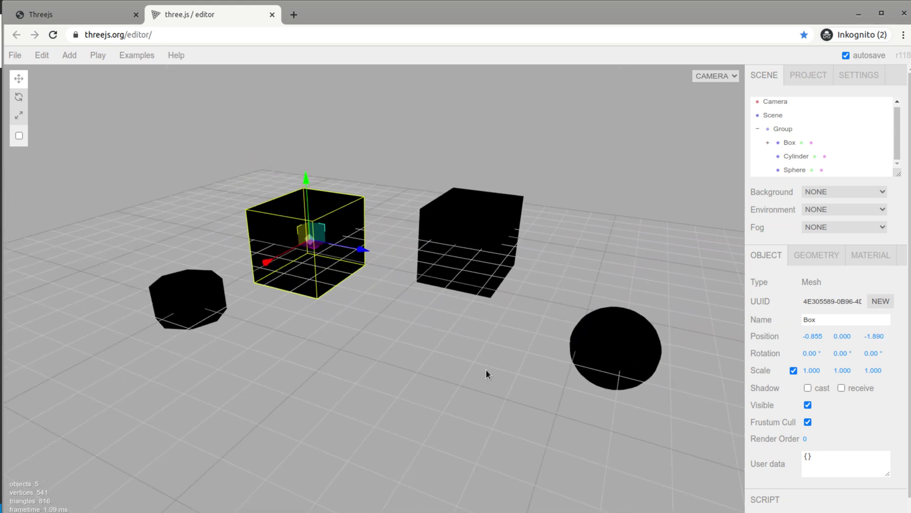
- Move the parent box to about 9.27 on X and the whole group to -0.46 on X
left_click(767, 143)
mouse_move(813, 336)
left_mouse_down()
mouse_move(803, 334)
mouse_move(809, 329)
mouse_move(782, 341)
mouse_move(803, 341)
left_mouse_up()
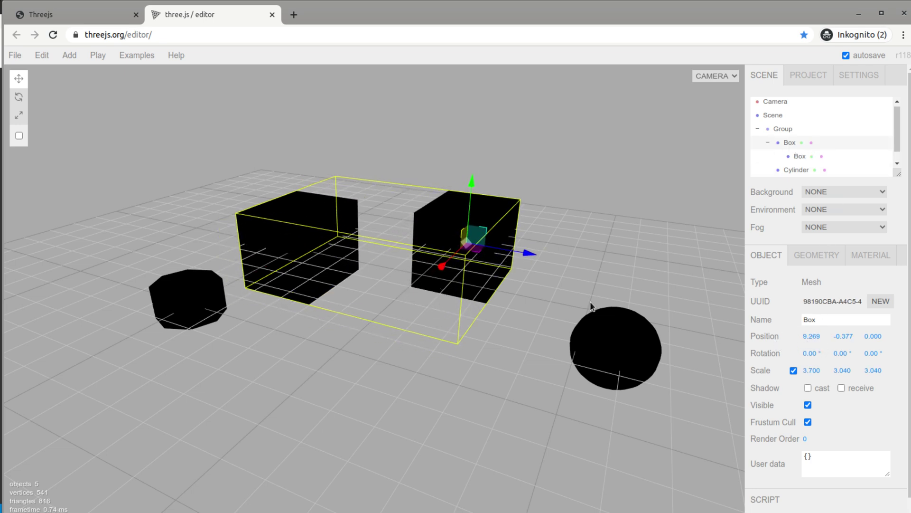
left_click(790, 128)
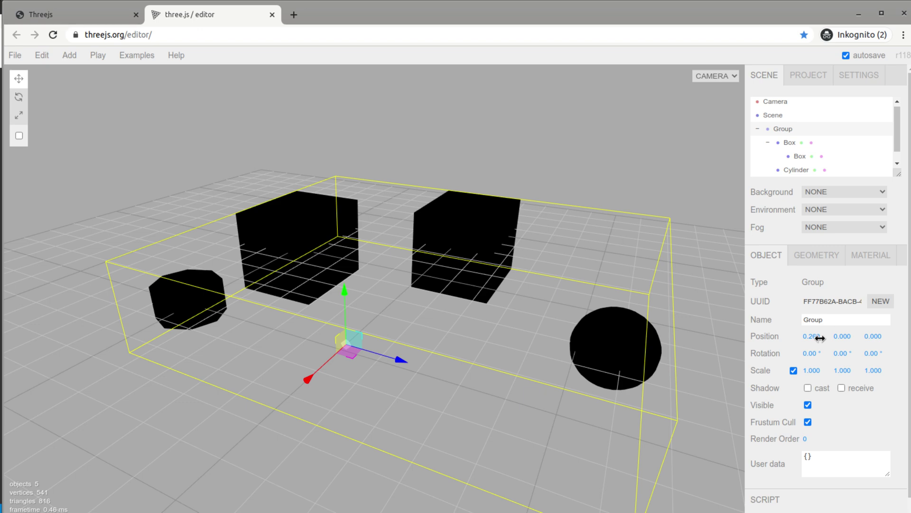
mouse_move(820, 337)
left_mouse_down()
mouse_move(792, 346)
mouse_move(812, 351)
left_mouse_up()
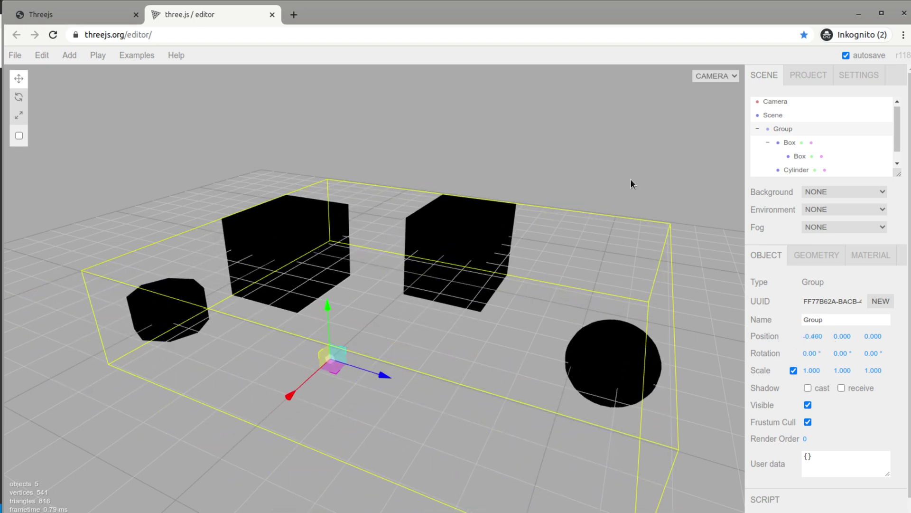
- Add a point light and move it to about -2.03 on X, 2.91 on Y and 1.88 on Z
left_click_drag(630, 178, 617, 256)
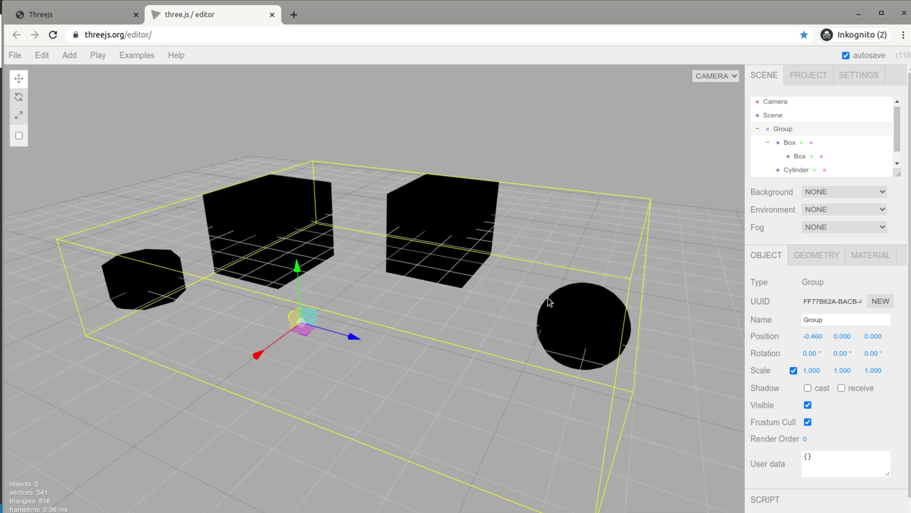
left_click_drag(549, 301, 546, 323)
left_click_drag(660, 350, 676, 350)
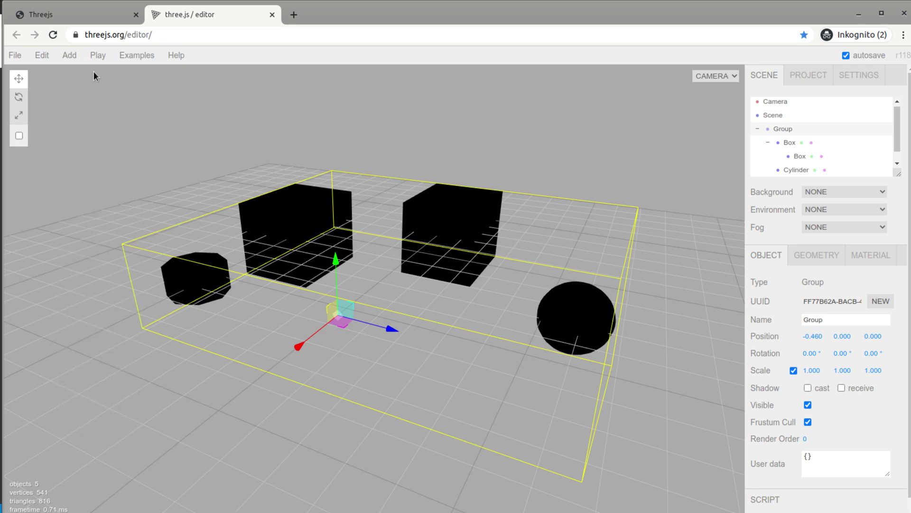
mouse_move(72, 63)
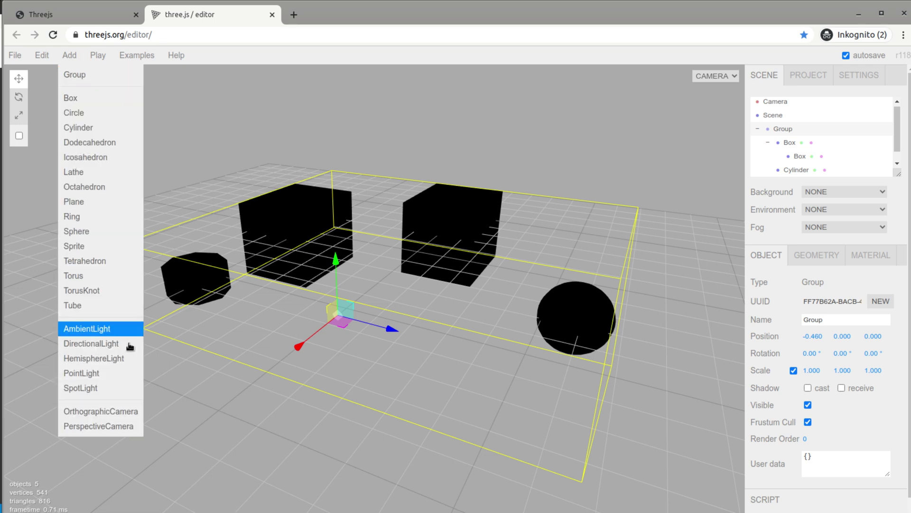
left_click(109, 375)
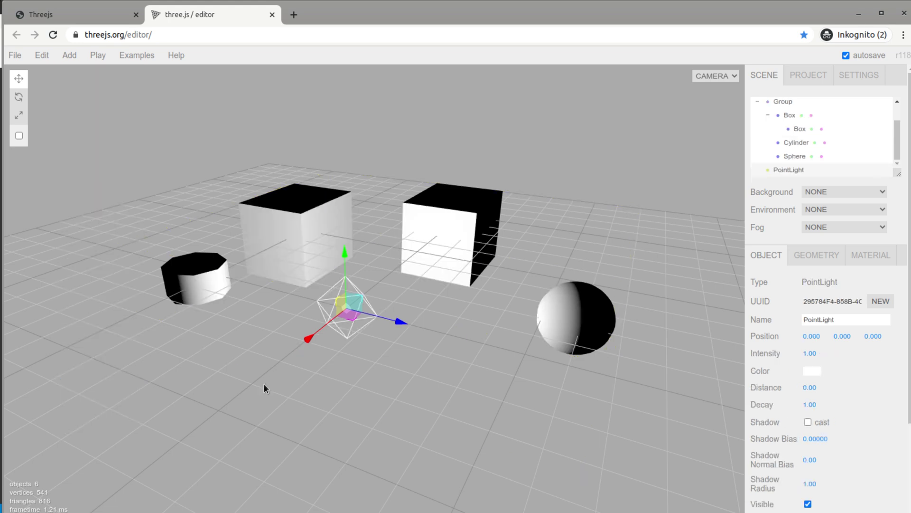
left_click_drag(340, 246, 332, 149)
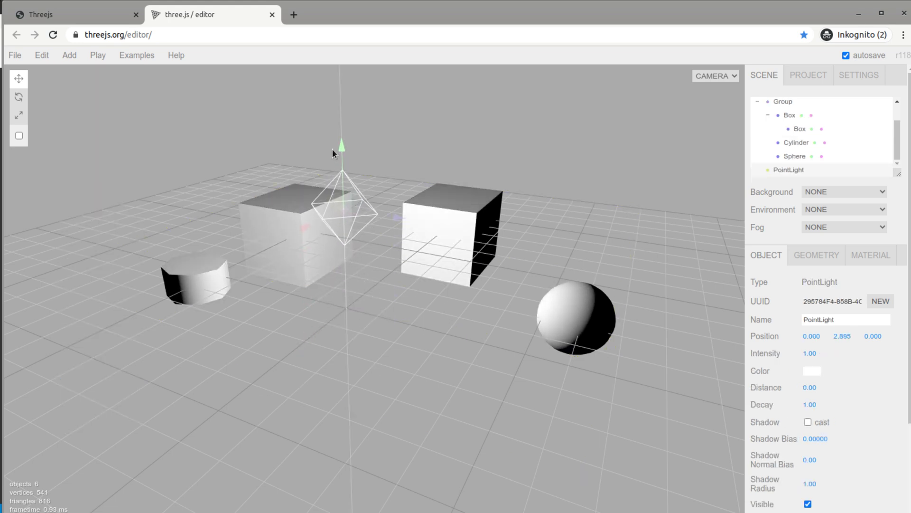
left_click_drag(380, 220, 346, 252)
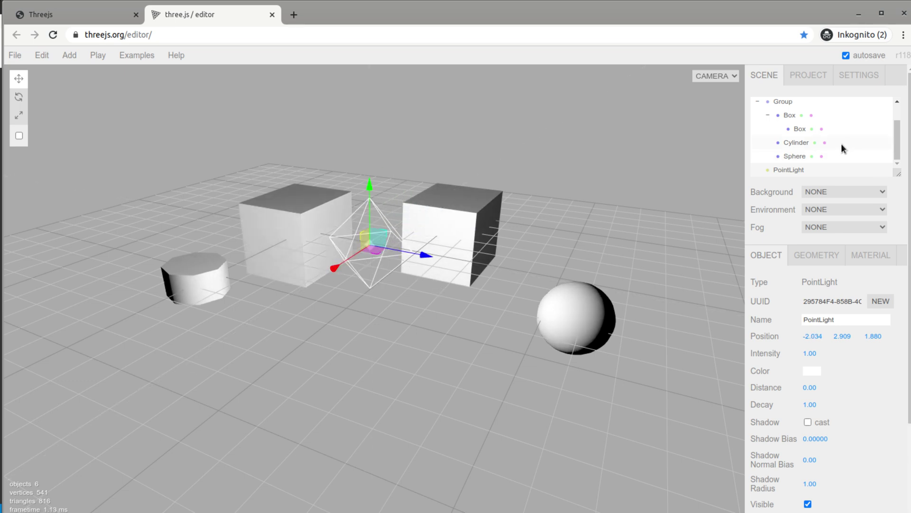
- Reorder the scene hierarchy so the point light sits above the group
scroll(808, 144, "up", 2)
scroll(796, 168, "down", 2)
left_click_drag(796, 167, 799, 108)
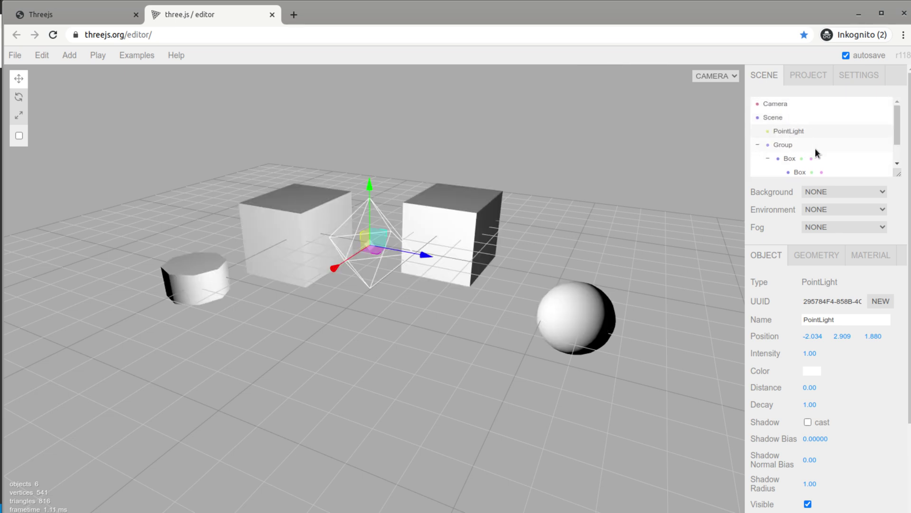
- Lower the point light's intensity to 0.06 and enable its shadow casting
scroll(816, 150, "down", 1)
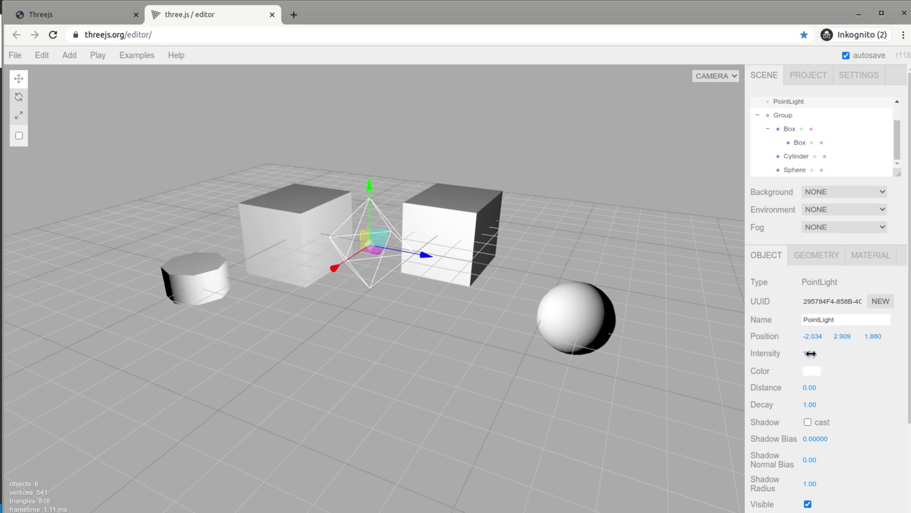
left_click_drag(811, 353, 782, 352)
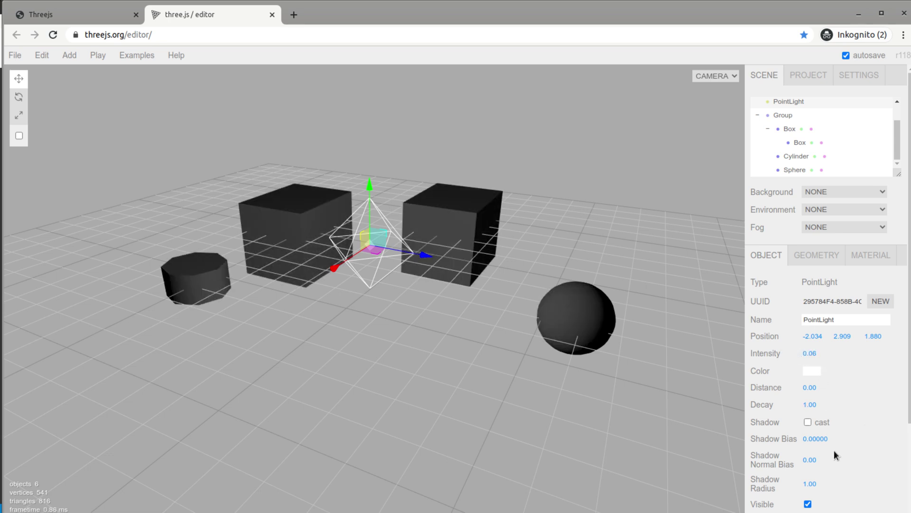
left_click(807, 422)
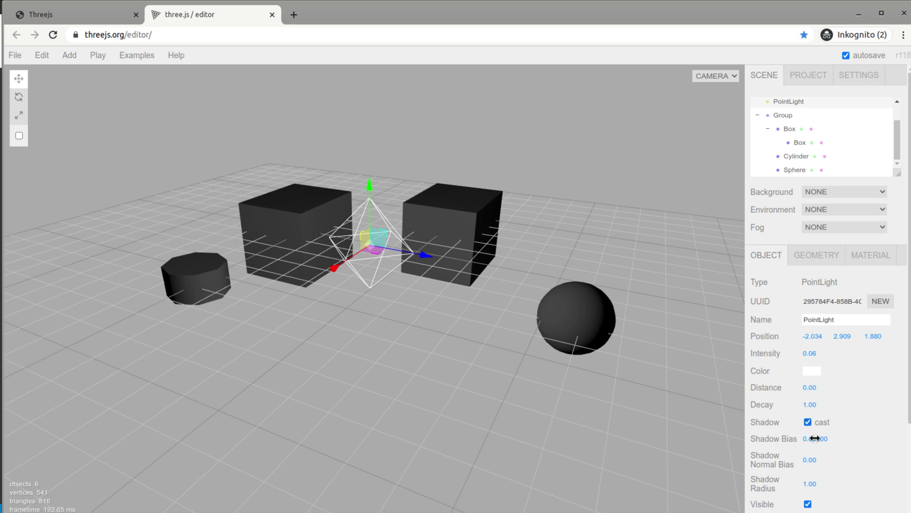
left_click(490, 218)
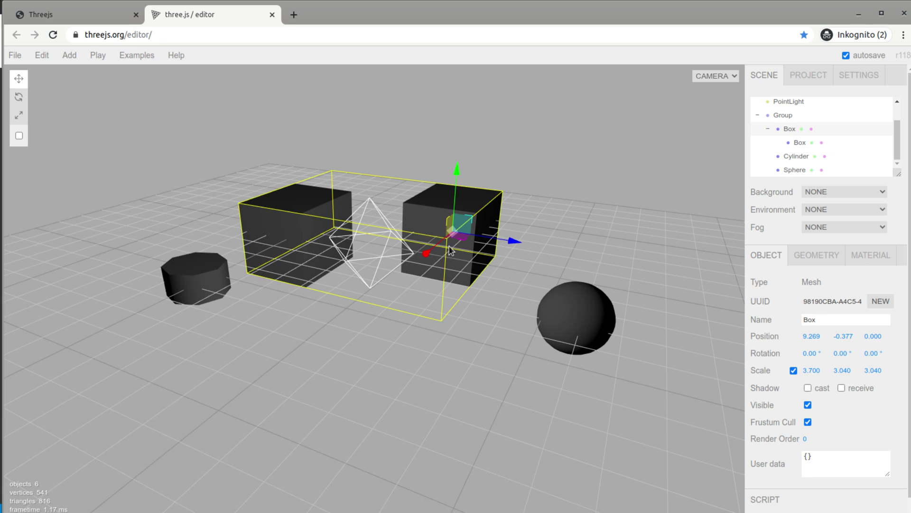
left_click(786, 103)
scroll(883, 436, "down", 3)
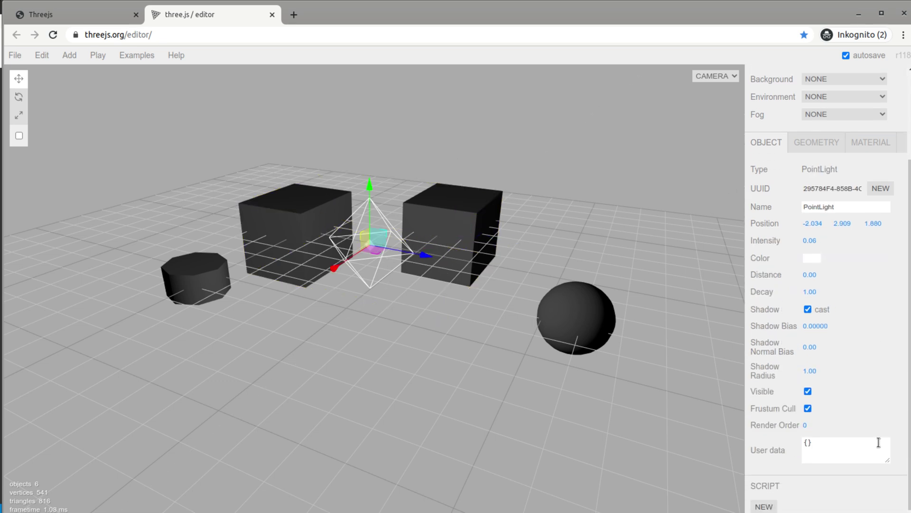
scroll(872, 434, "up", 3)
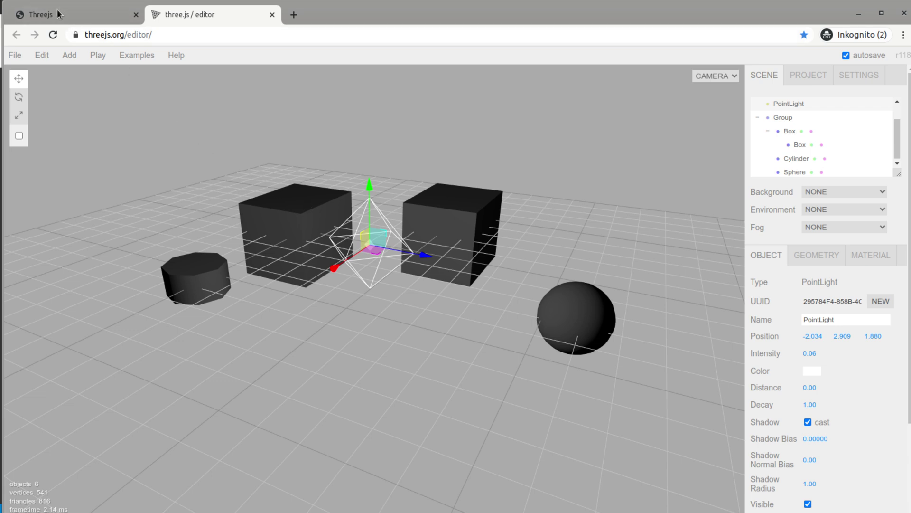
- Add an ambient light and move it to about 7.13 on X, 1.52 on Y and -1.10 on Z
mouse_move(73, 58)
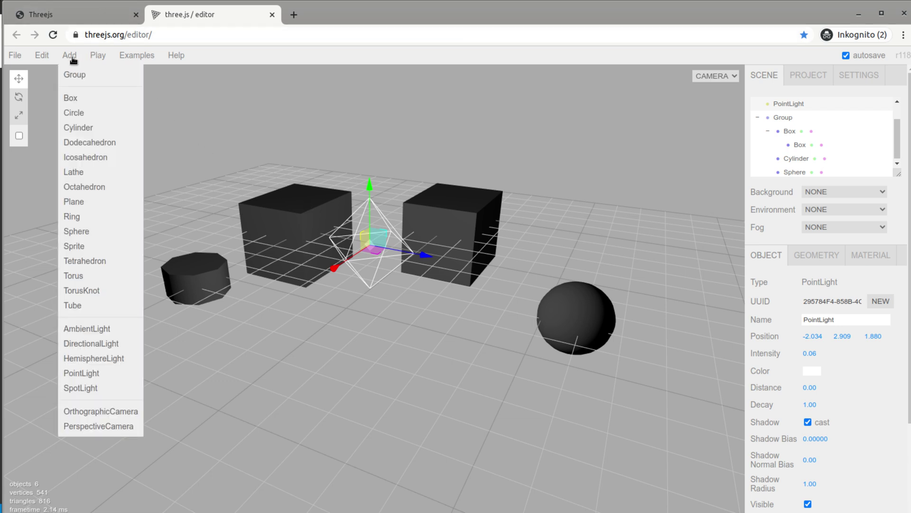
left_click(88, 332)
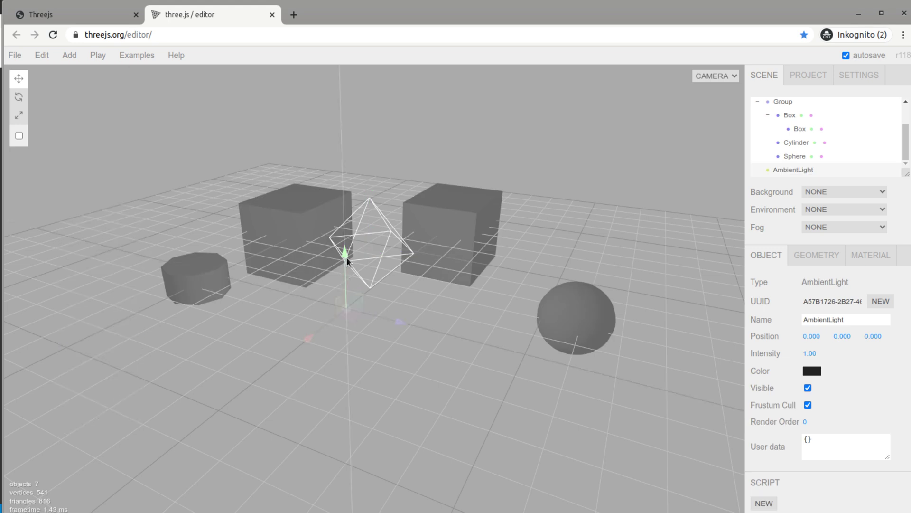
left_click_drag(346, 260, 384, 239)
left_click_drag(402, 270, 269, 269)
left_click_drag(326, 264, 439, 266)
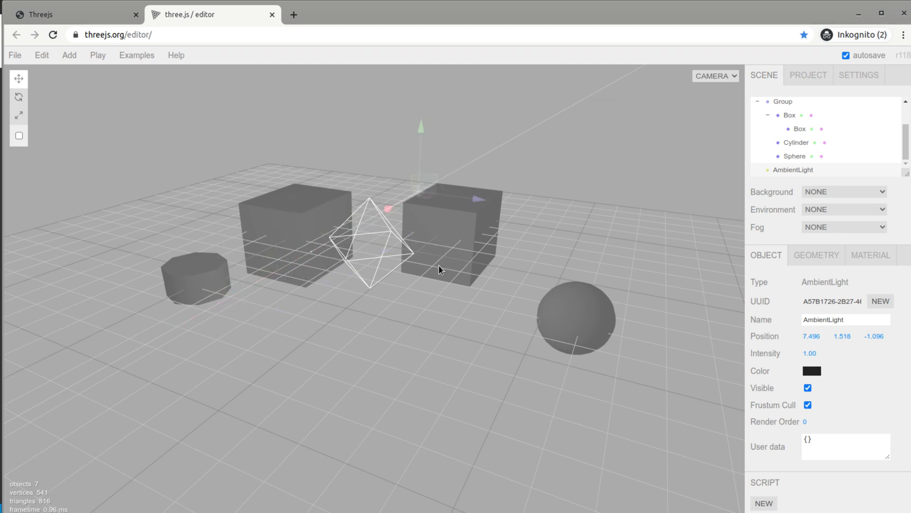
- Lower the ambient light's intensity to 0.10
left_click_drag(810, 353, 807, 393)
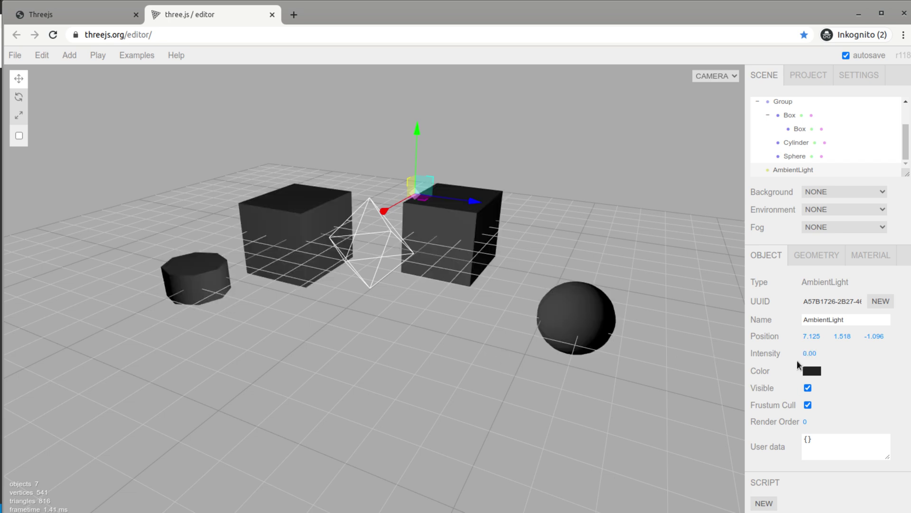
left_click_drag(798, 361, 770, 359)
left_click_drag(810, 355, 813, 354)
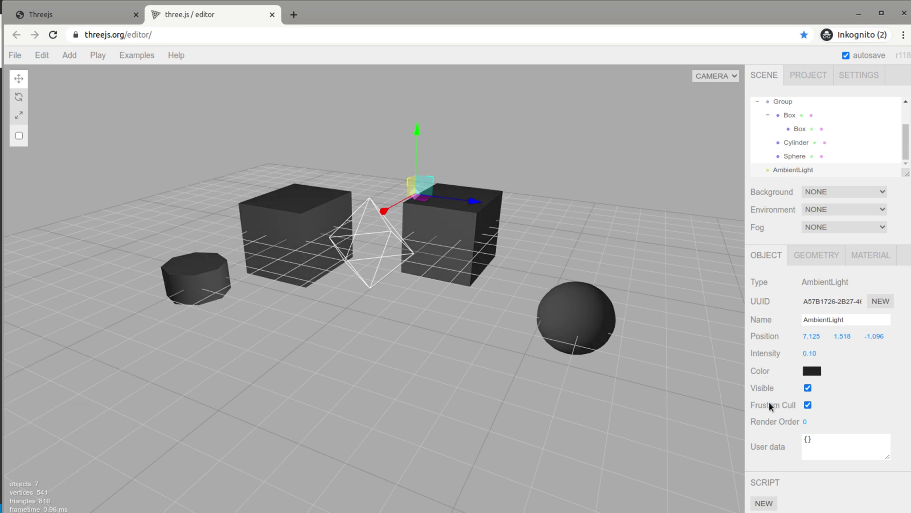
- Add a directional light and move it to about 14.72 on Y and 18.25 on Z
mouse_move(69, 55)
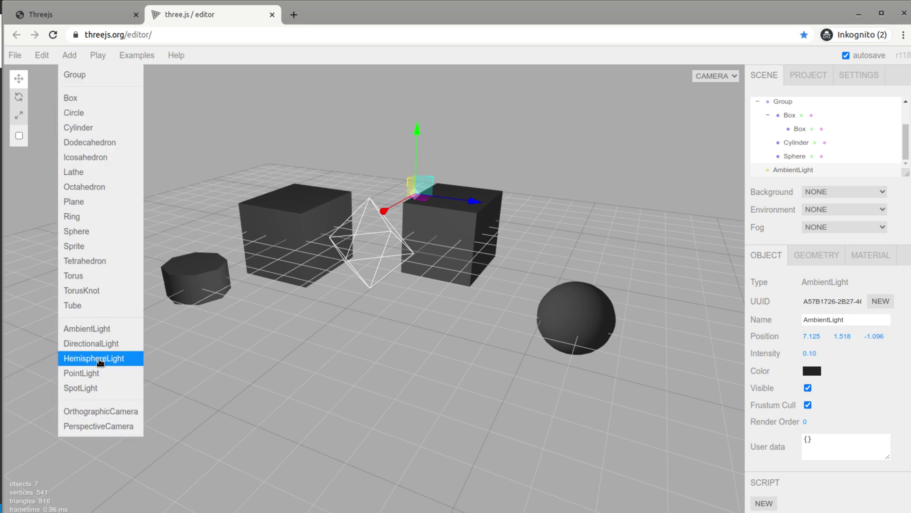
left_click(102, 343)
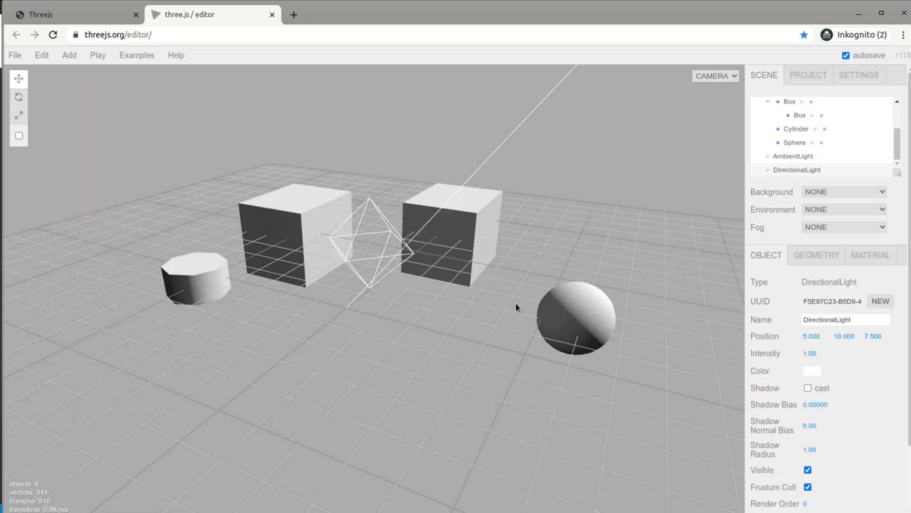
scroll(293, 369, "down", 5)
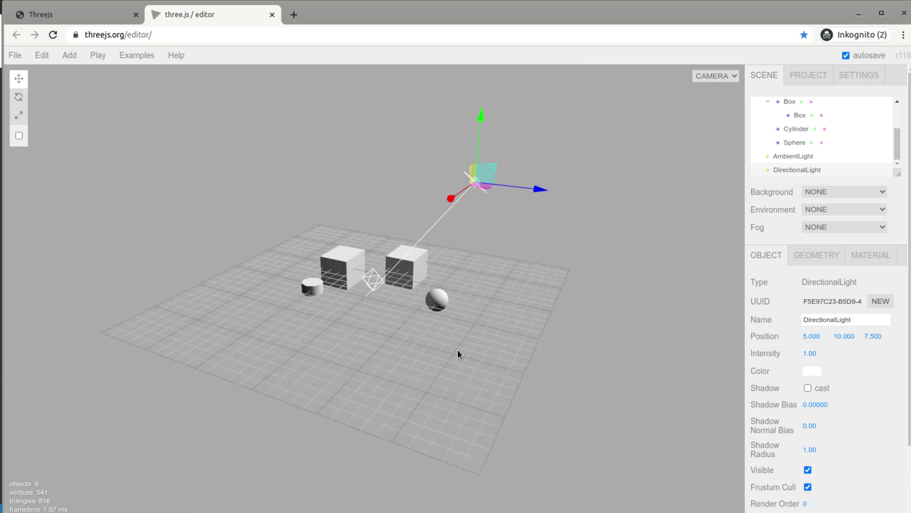
left_click_drag(489, 185, 698, 234)
left_click_drag(637, 128, 671, 71)
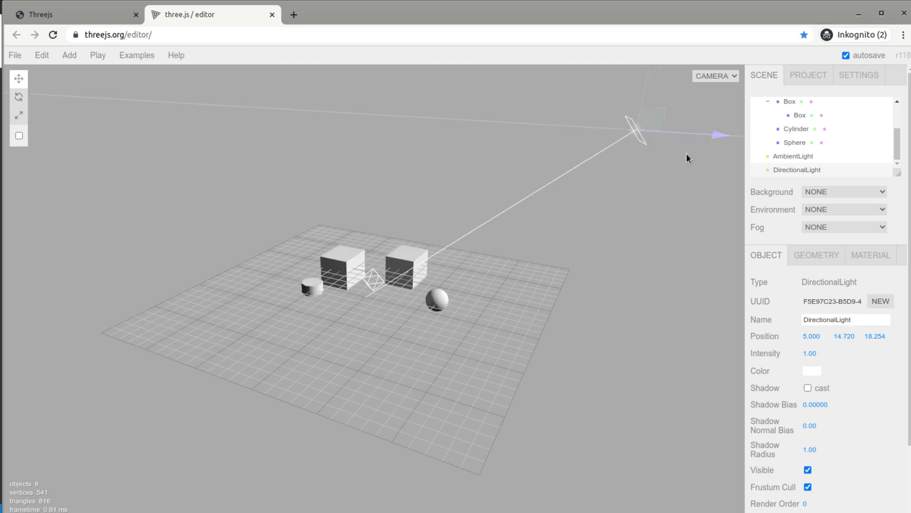
scroll(521, 312, "down", 5)
scroll(468, 223, "up", 6)
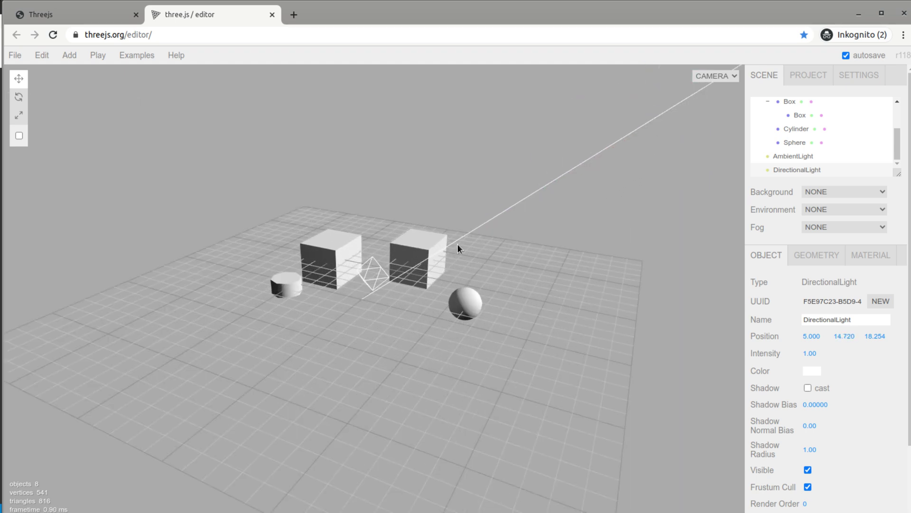
scroll(446, 266, "down", 3)
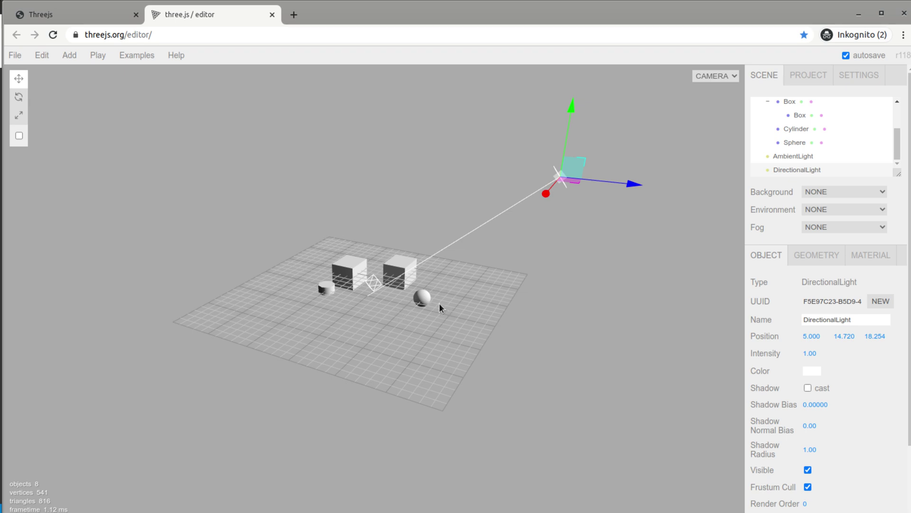
- Rotate the group of shapes to about -6.60° on Y, with its X and Z rotations set to 0°
scroll(817, 138, "up", 3)
left_click(788, 146)
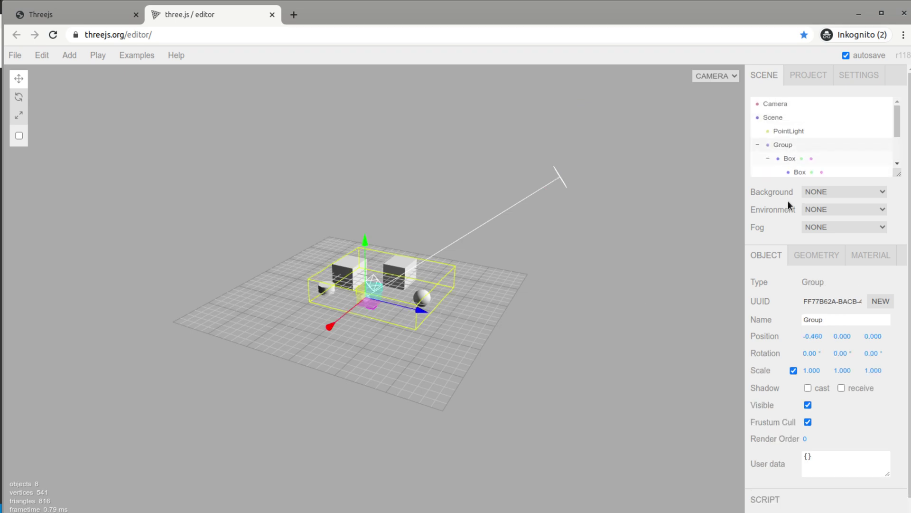
mouse_move(809, 353)
left_mouse_down()
mouse_move(828, 355)
mouse_move(808, 356)
left_mouse_up()
left_click(809, 353)
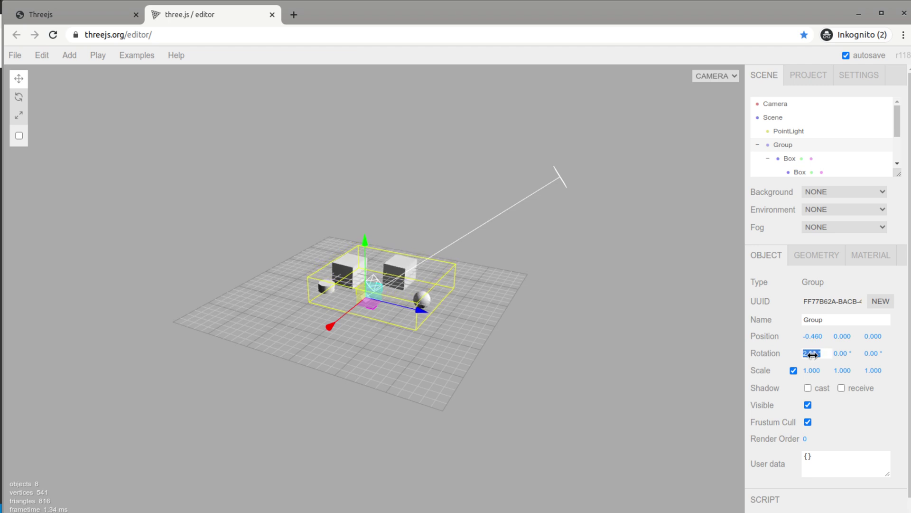
type("0")
key("Return")
left_click_drag(879, 354, 398, 265)
left_click(879, 353)
type("0")
key("Return")
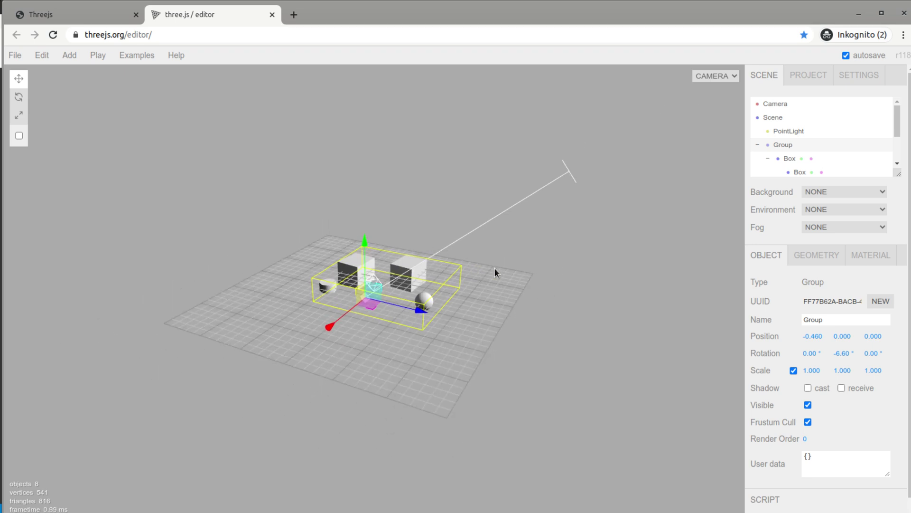
- Move the directional light to about 0.01 on X and 9.87 on Z
left_click(570, 170)
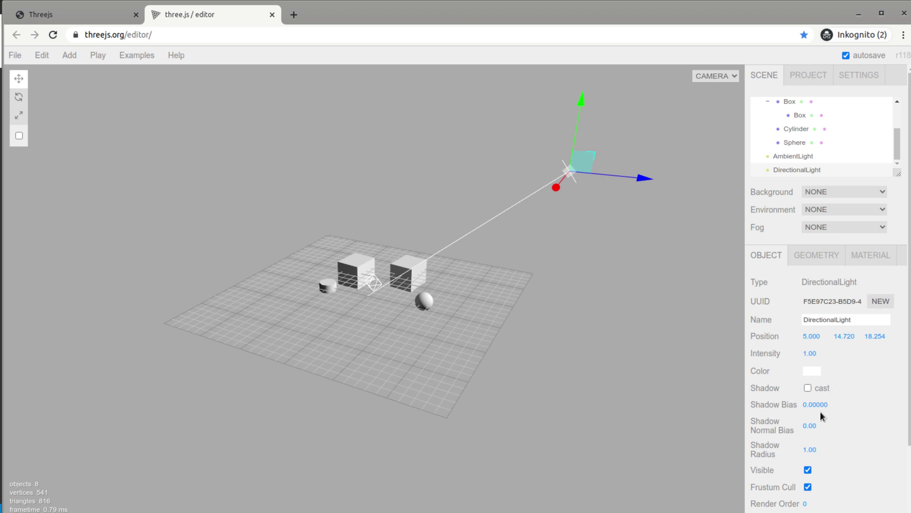
scroll(864, 444, "down", 1)
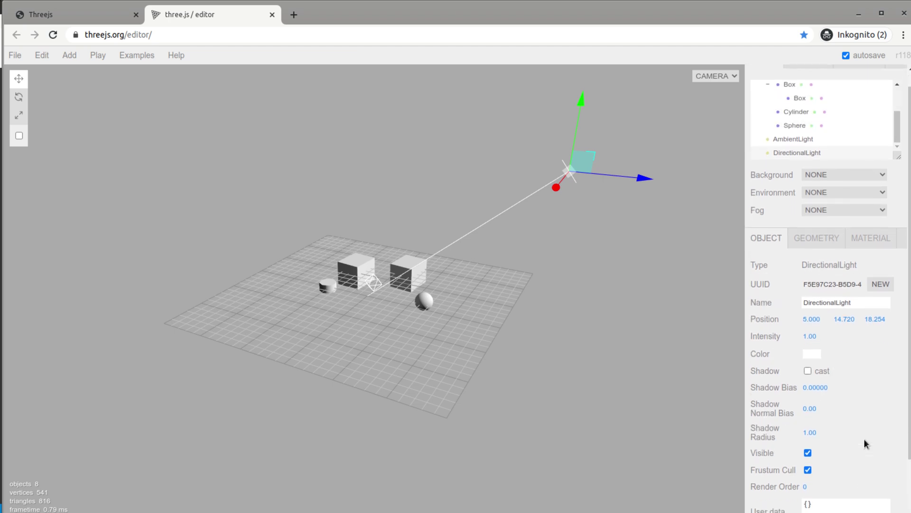
scroll(865, 443, "up", 1)
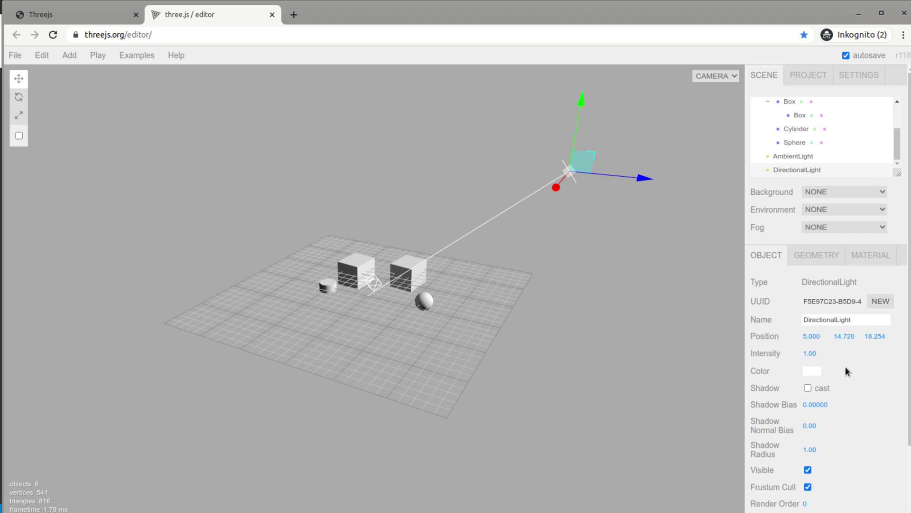
scroll(845, 363, "down", 2)
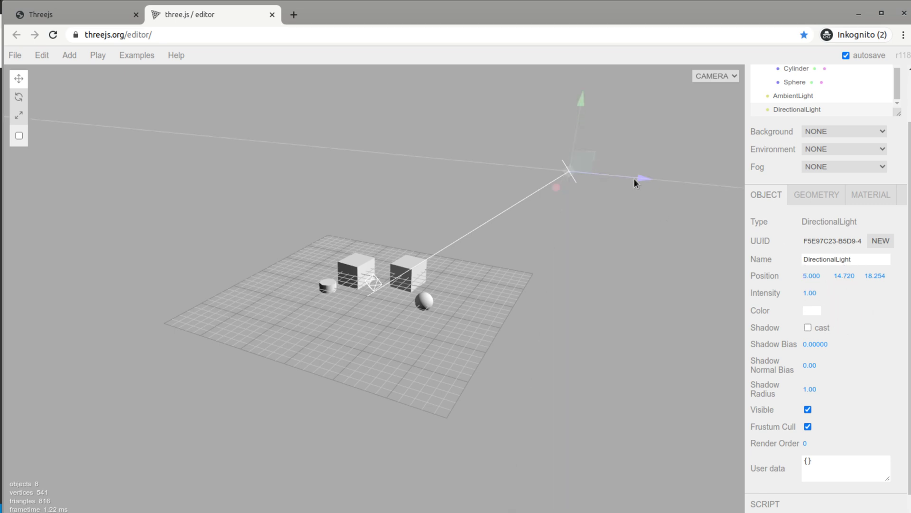
left_click_drag(634, 178, 456, 266)
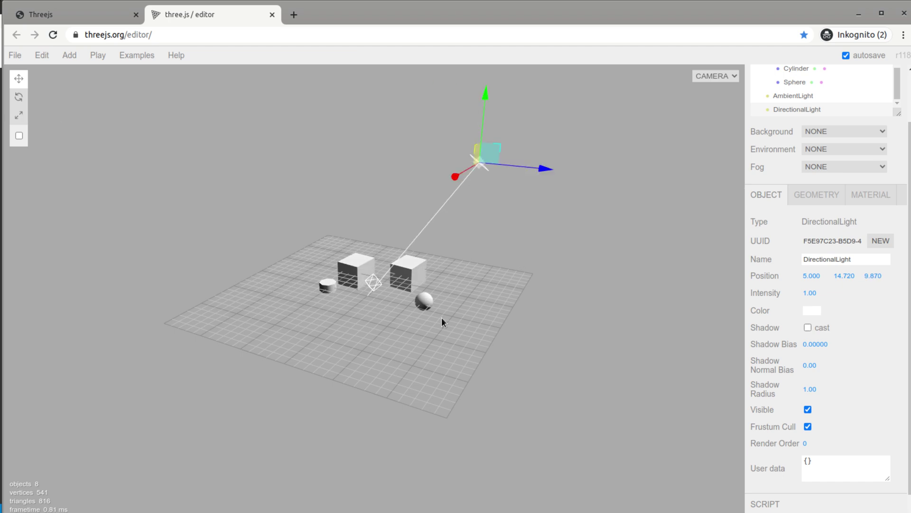
scroll(335, 283, "up", 4)
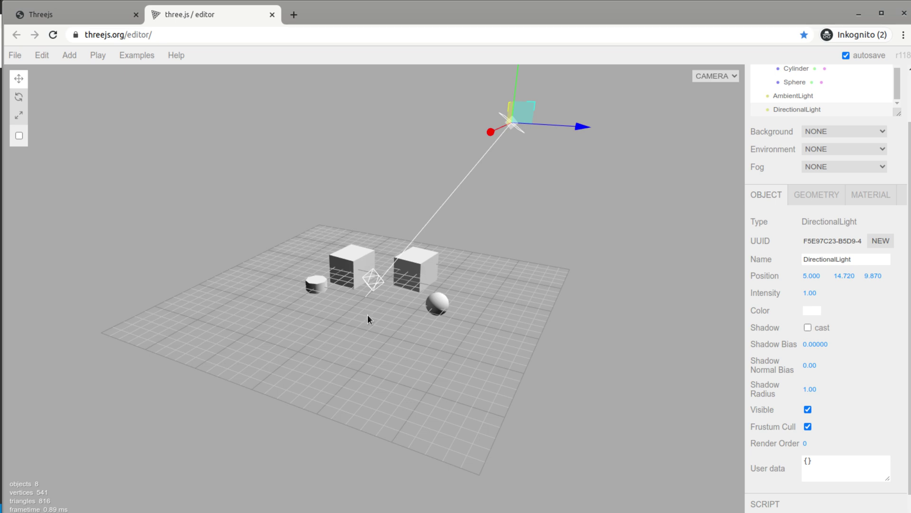
left_click_drag(537, 312, 557, 218)
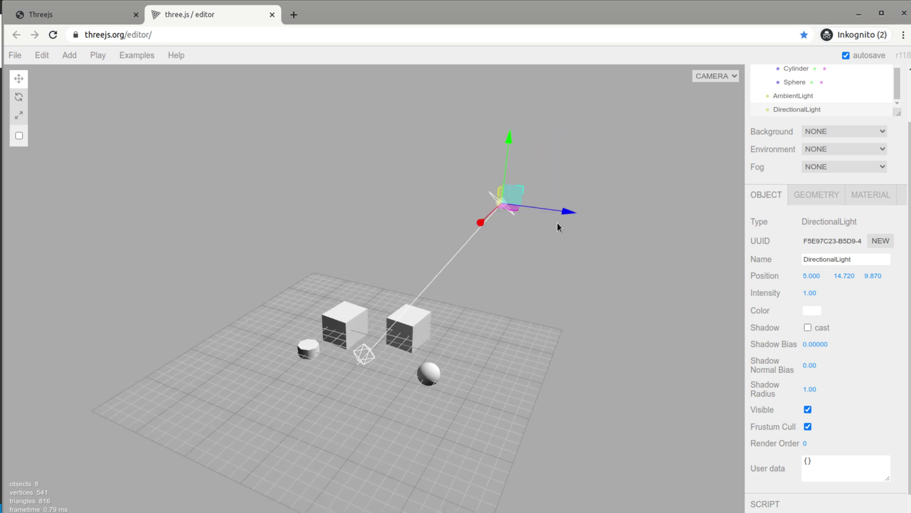
left_click_drag(480, 223, 441, 243)
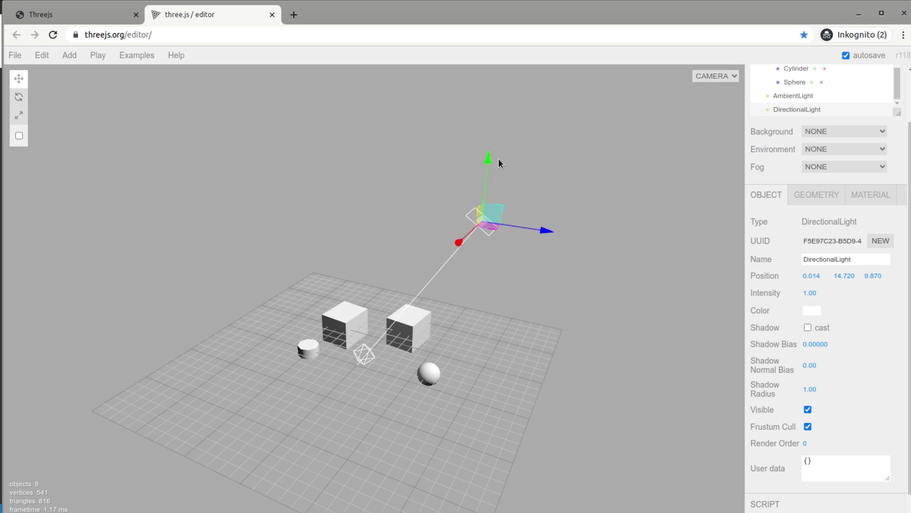
- Move the directional light far from the shapes, to about 49.21 on Y and 41.26 on Z
left_click_drag(494, 159, 801, 113)
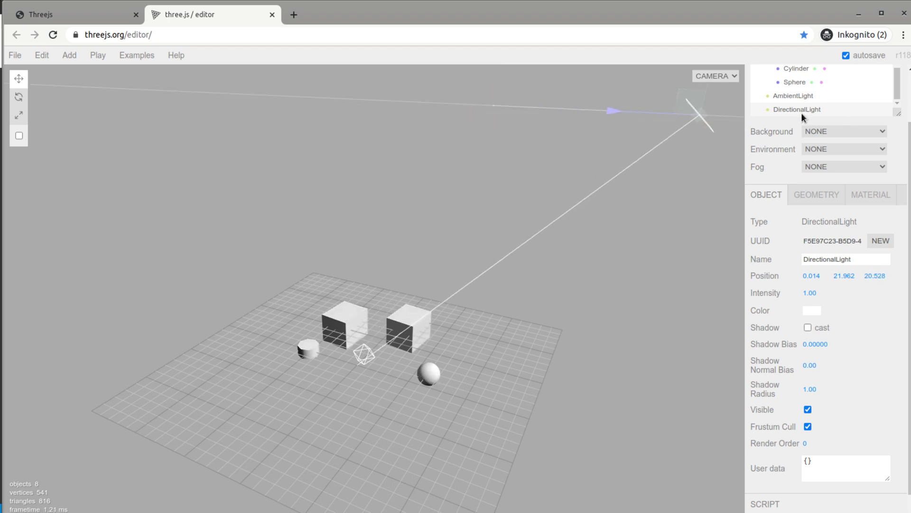
scroll(583, 295, "down", 5)
left_click_drag(433, 202, 435, 102)
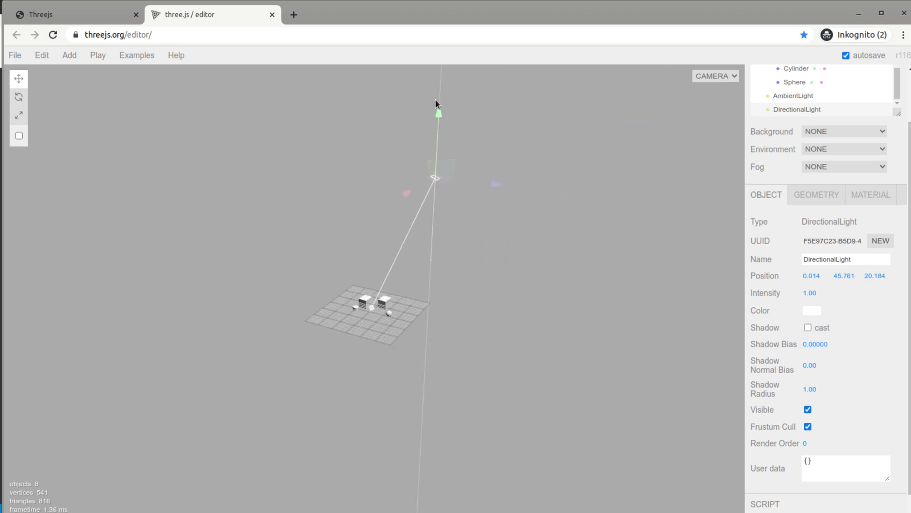
left_click_drag(502, 189, 599, 207)
scroll(417, 317, "up", 3)
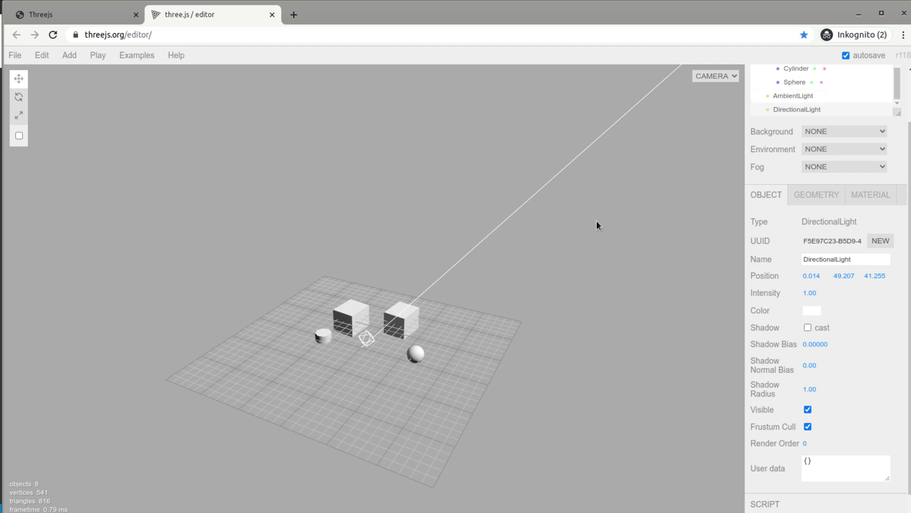
scroll(433, 309, "down", 5)
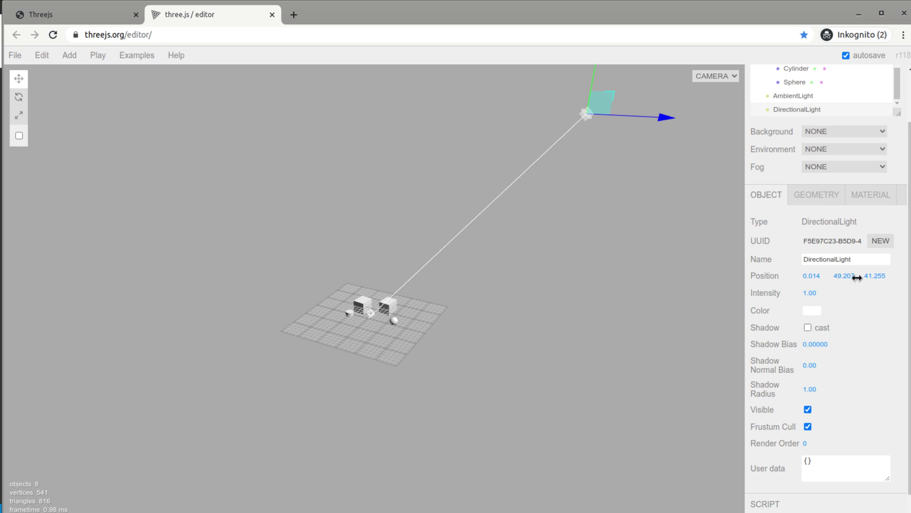
- Bring the directional light closer to the shapes, to about 25.47 on Y and 15.22 on Z
left_click_drag(852, 278, 304, 352)
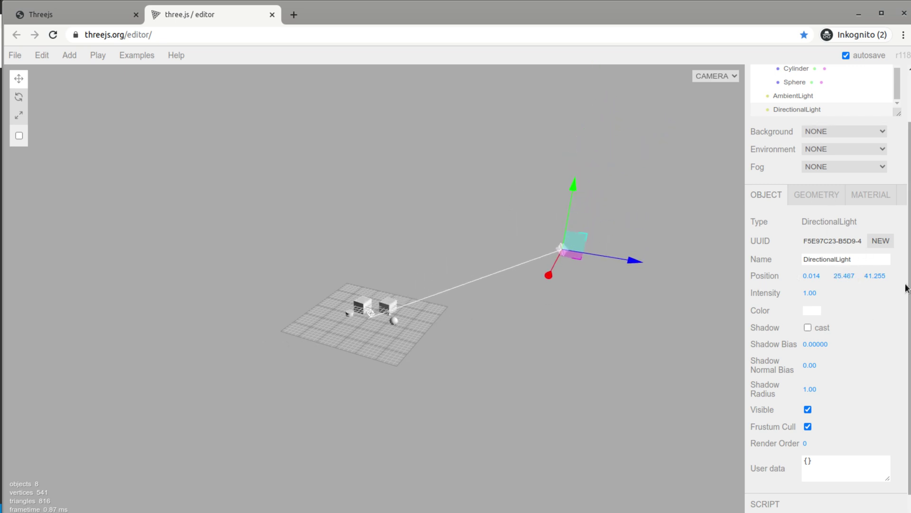
left_click_drag(883, 273, 504, 315)
scroll(321, 332, "up", 5)
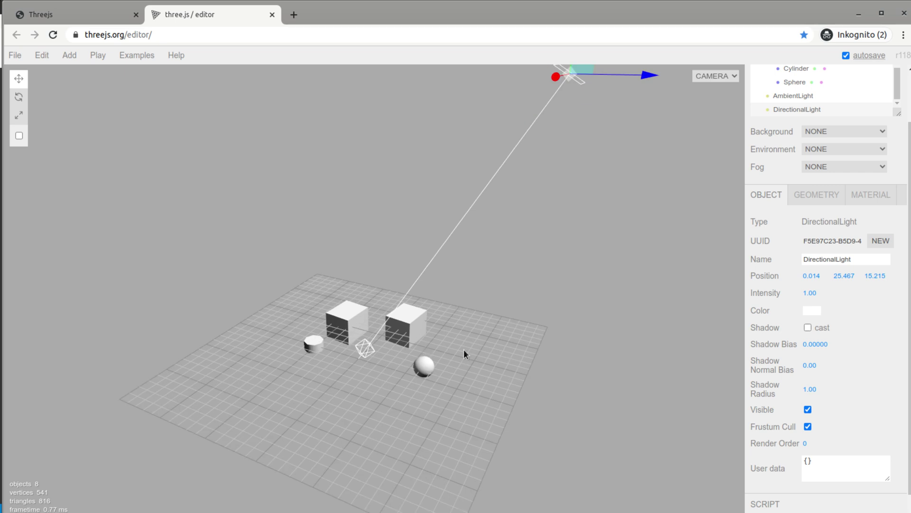
scroll(463, 348, "down", 2)
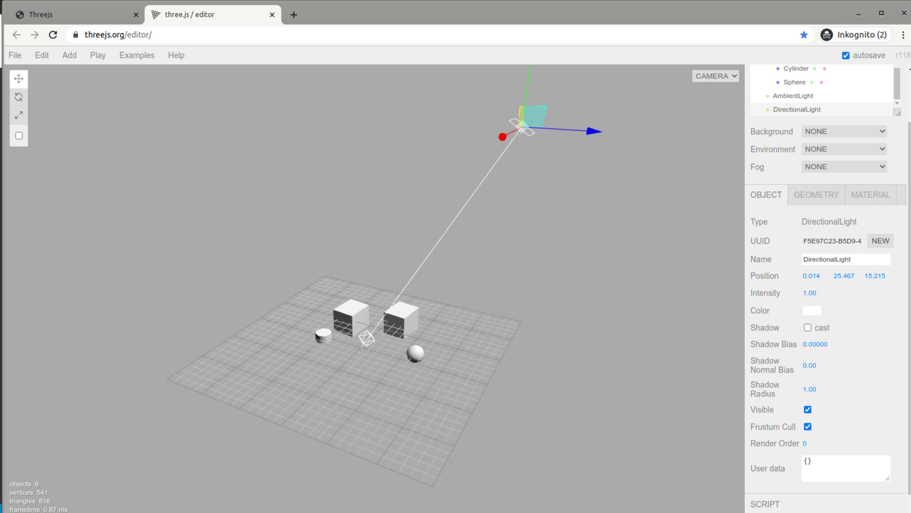
- Add a new group, nest the directional light inside it and expand the group in the hierarchy
mouse_move(66, 56)
left_click(79, 74)
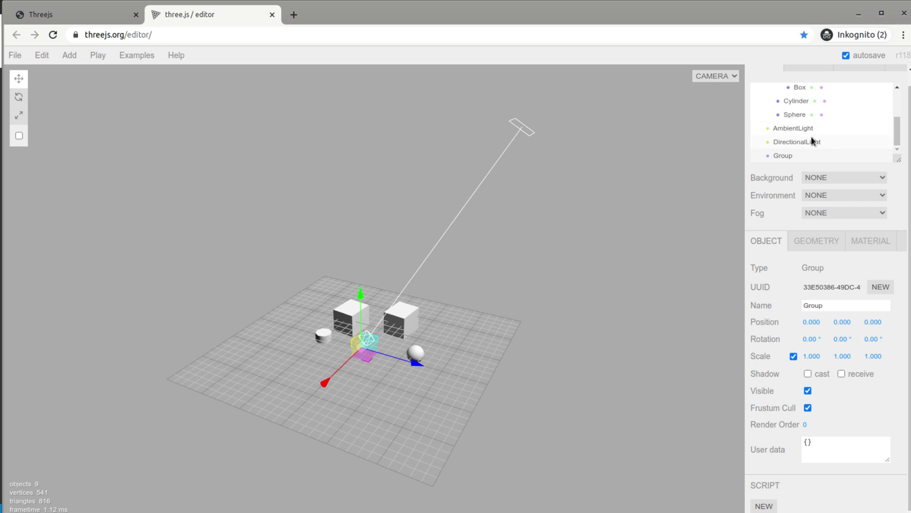
left_click_drag(807, 140, 803, 153)
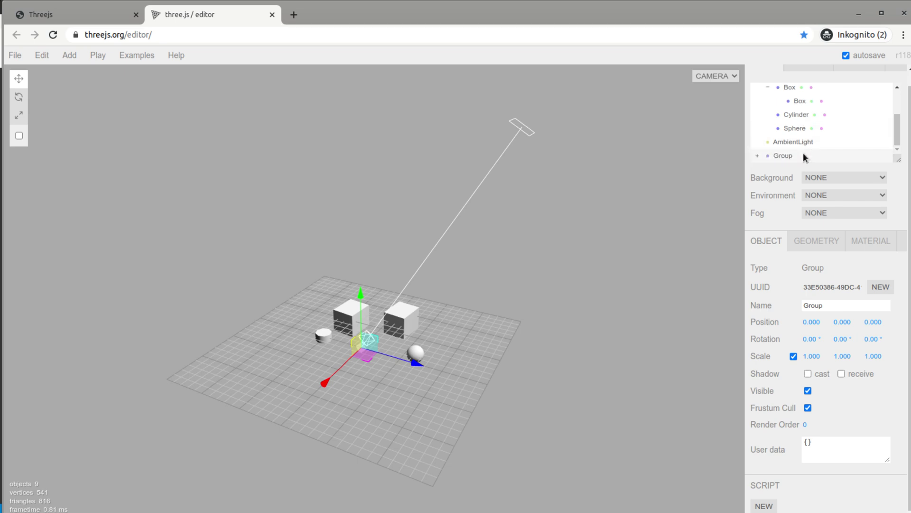
left_click(757, 156)
scroll(813, 151, "down", 1)
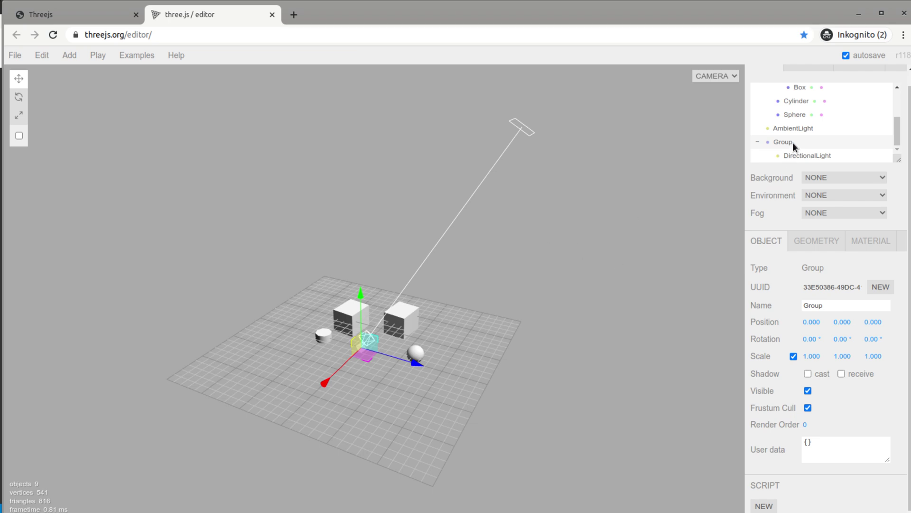
- Rotate the directional light's group about -105.4° around Y and move it to about 0.08 on Y and 7.9 on Z
scroll(408, 325, "up", 2)
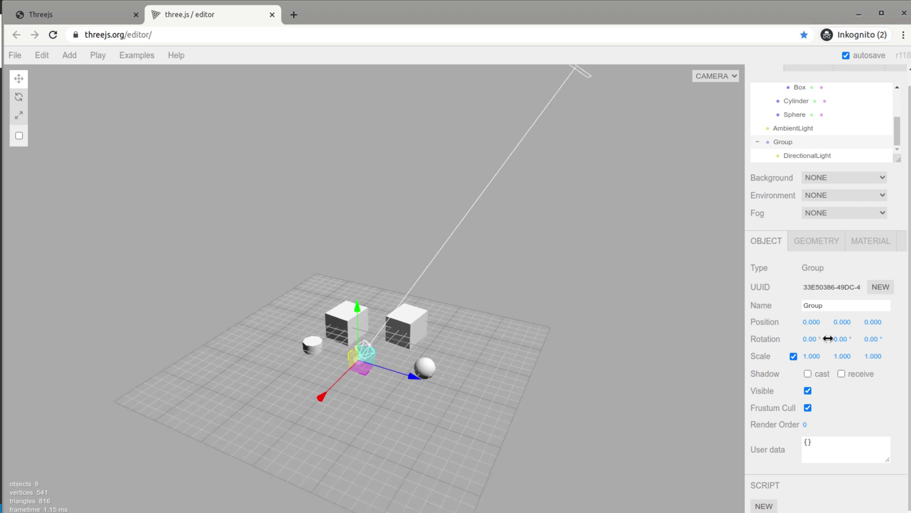
left_click_drag(841, 339, 612, 419)
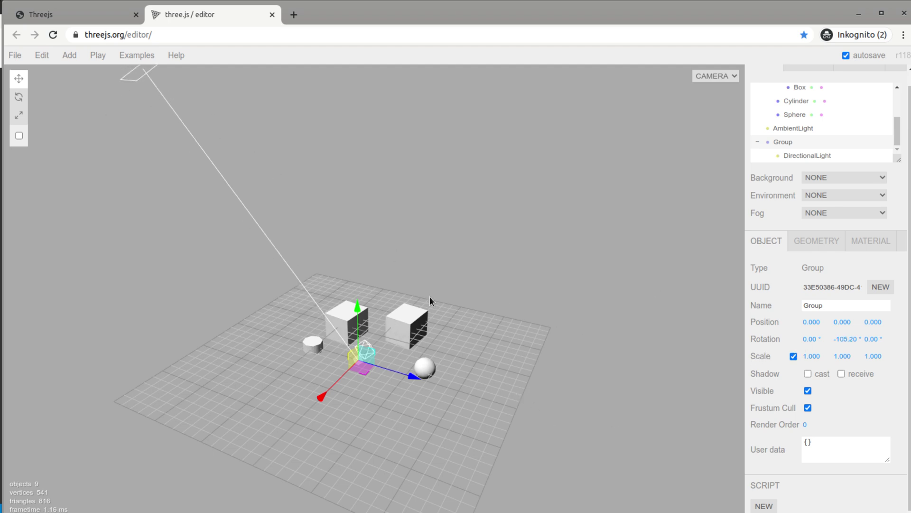
left_click(353, 357)
left_click_drag(843, 323, 891, 373)
left_click_drag(874, 321, 425, 141)
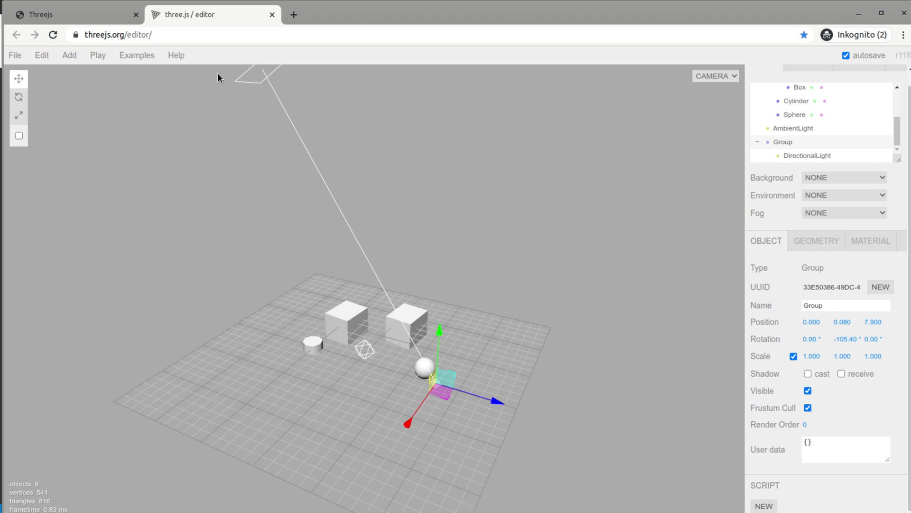
- Add a spotlight to the scene and raise it to about 21.385 on Y
mouse_move(61, 58)
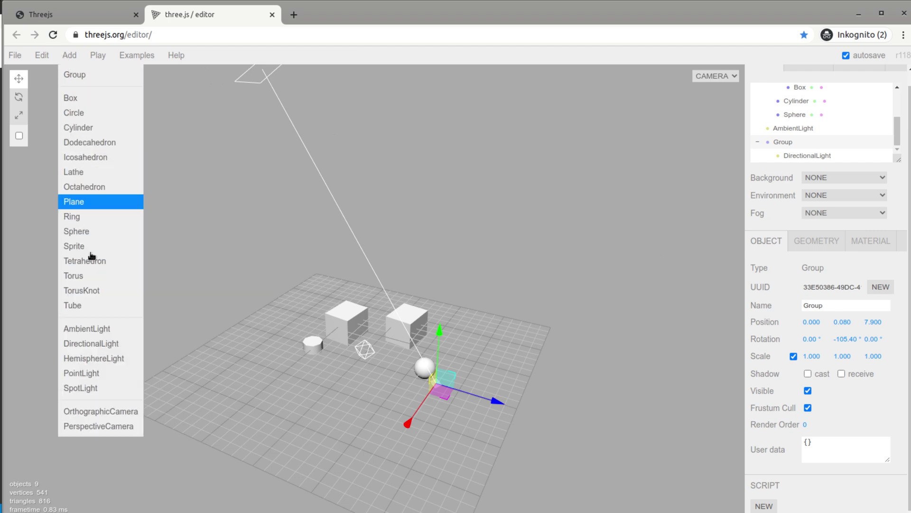
left_click(104, 388)
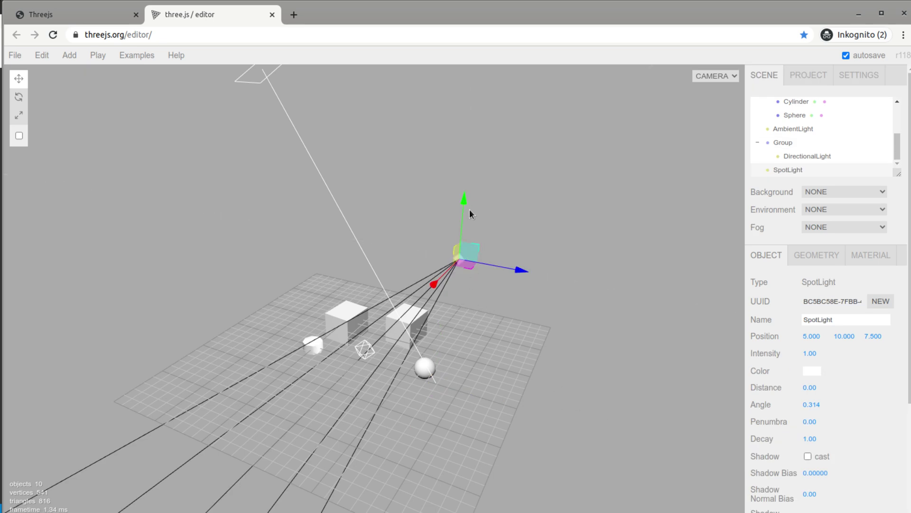
left_click_drag(469, 208, 506, 55)
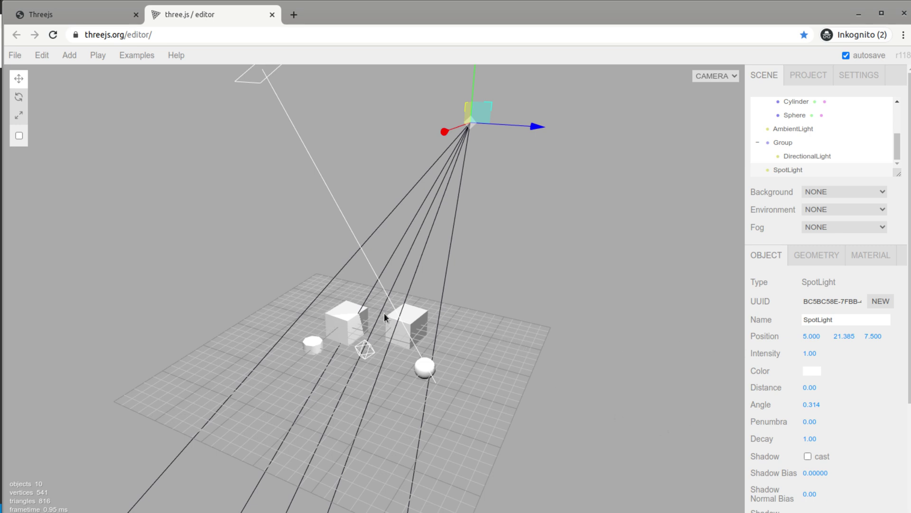
- Examine up close how the spotlight's cone falls on the two boxes and the cylinder
scroll(383, 313, "up", 10)
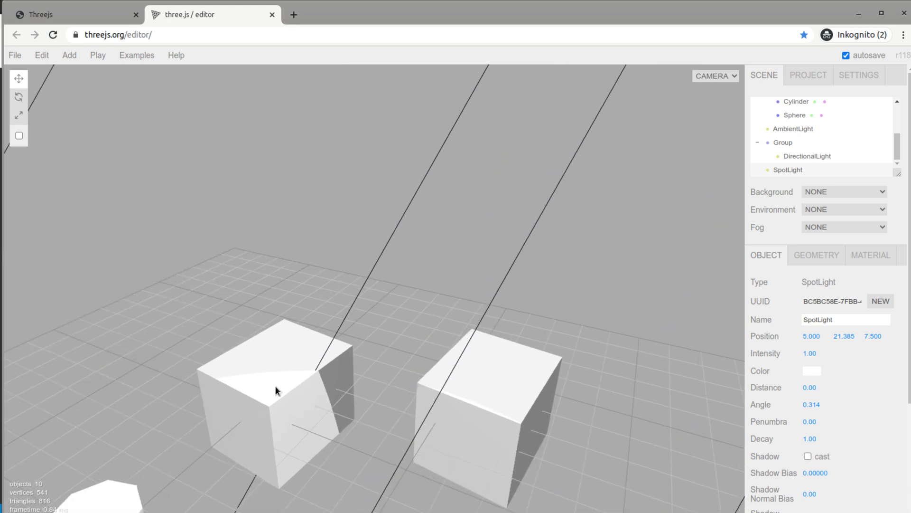
scroll(353, 394, "down", 8)
scroll(417, 310, "down", 5)
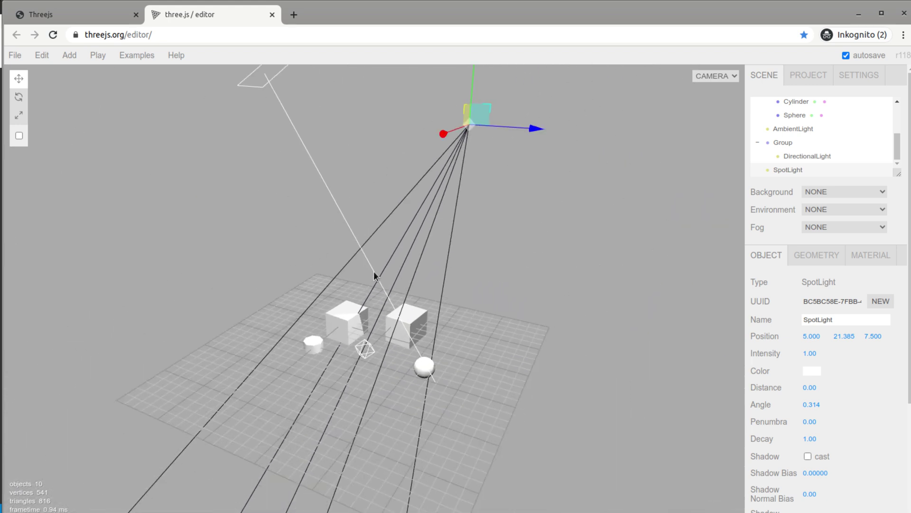
scroll(367, 369, "up", 8)
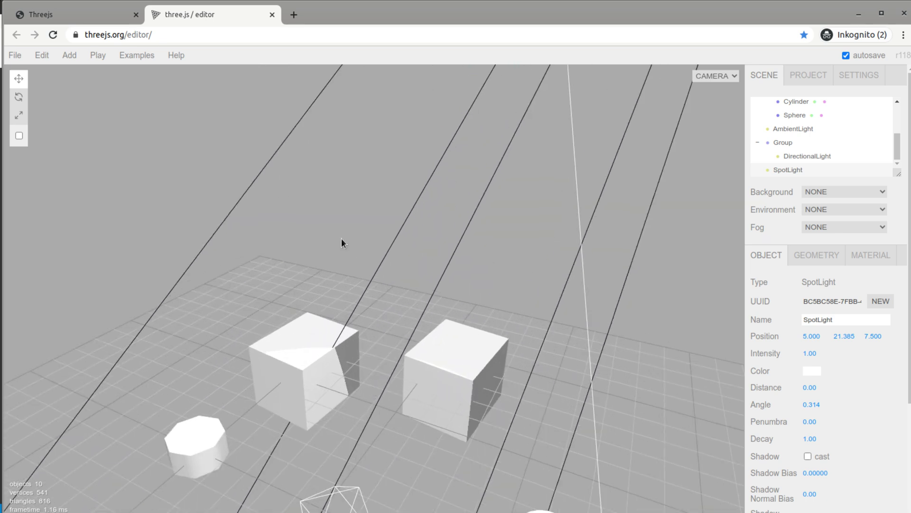
scroll(406, 289, "down", 5)
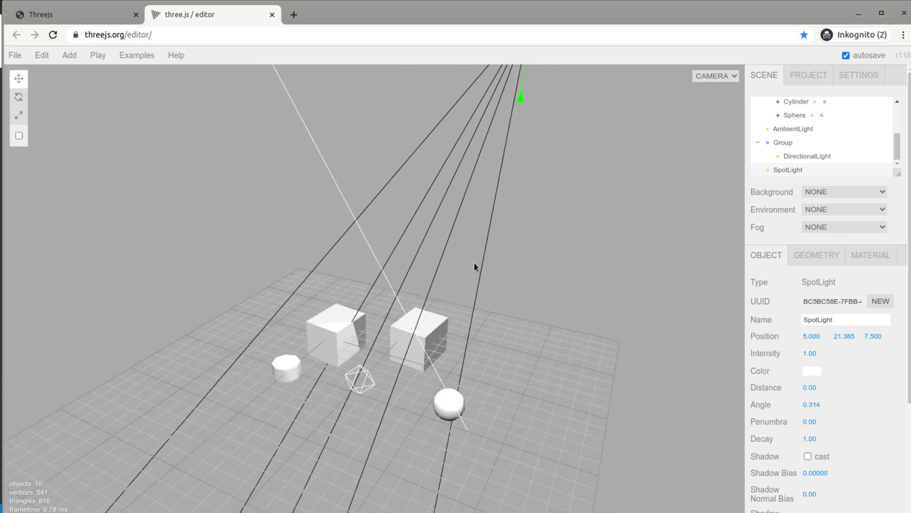
scroll(364, 355, "up", 6)
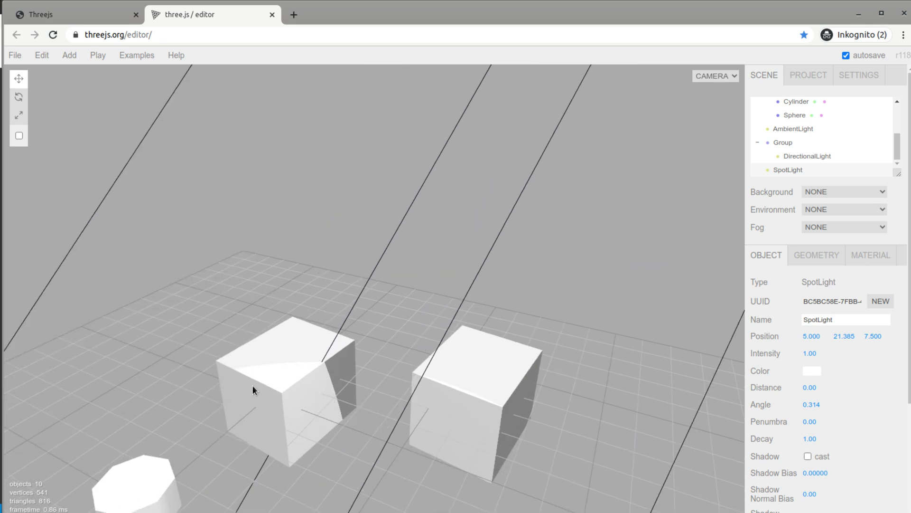
scroll(263, 388, "down", 6)
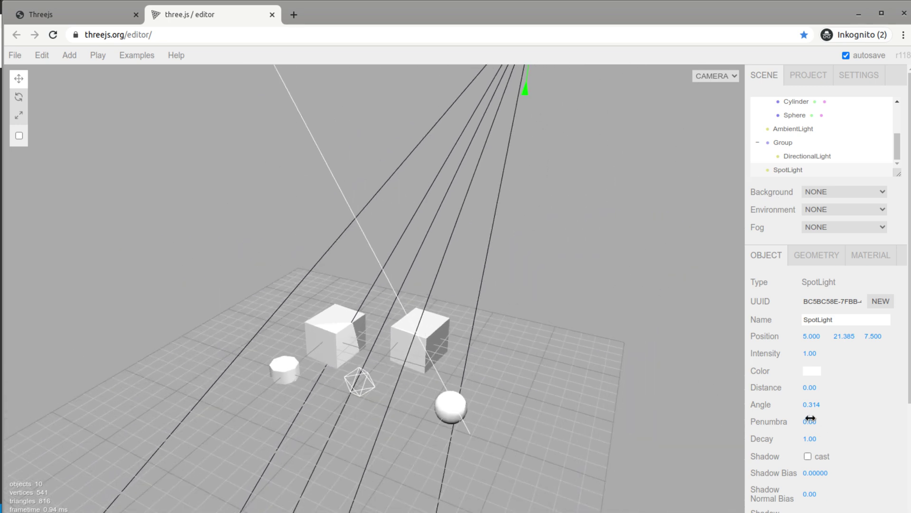
- Narrow the spotlight's angle to 0.274 and lower the light to about 18.905 on Y
left_click_drag(816, 403, 509, 365)
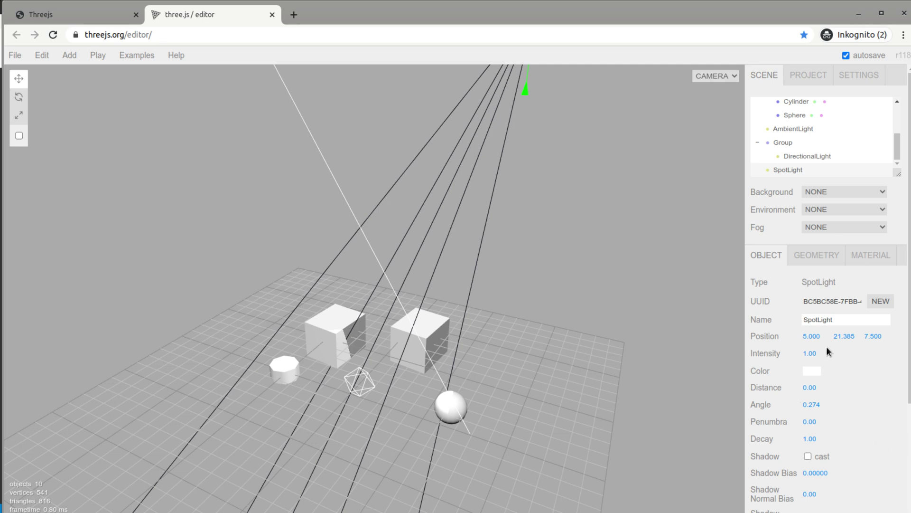
left_click_drag(844, 338, 784, 351)
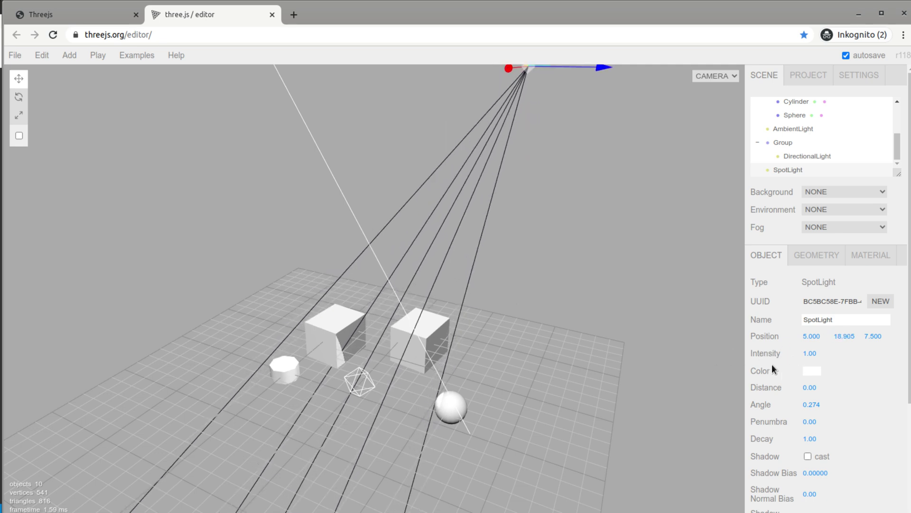
- Nest the spotlight inside the group that holds the directional light
scroll(763, 369, "down", 3)
scroll(793, 299, "up", 3)
scroll(794, 304, "up", 1)
left_click_drag(785, 172, 792, 144)
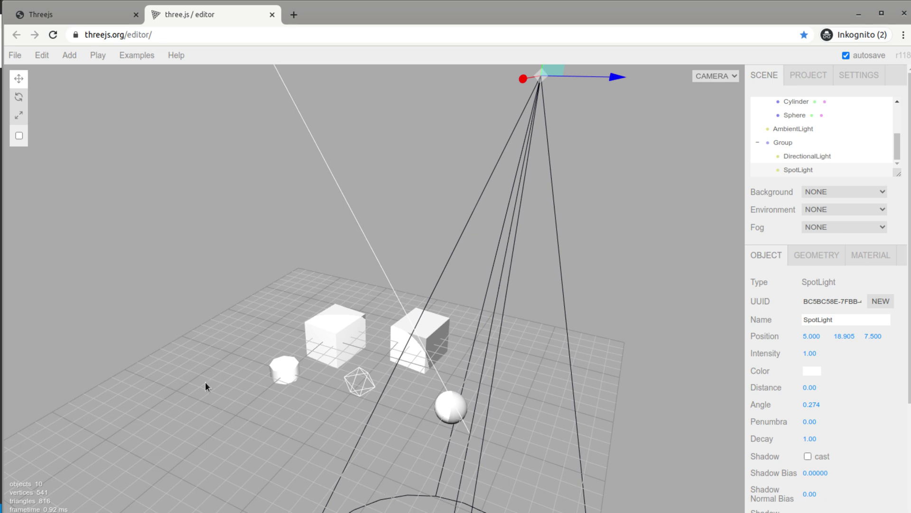
- Add a hemisphere light to the scene and examine its effect on the shapes
mouse_move(69, 53)
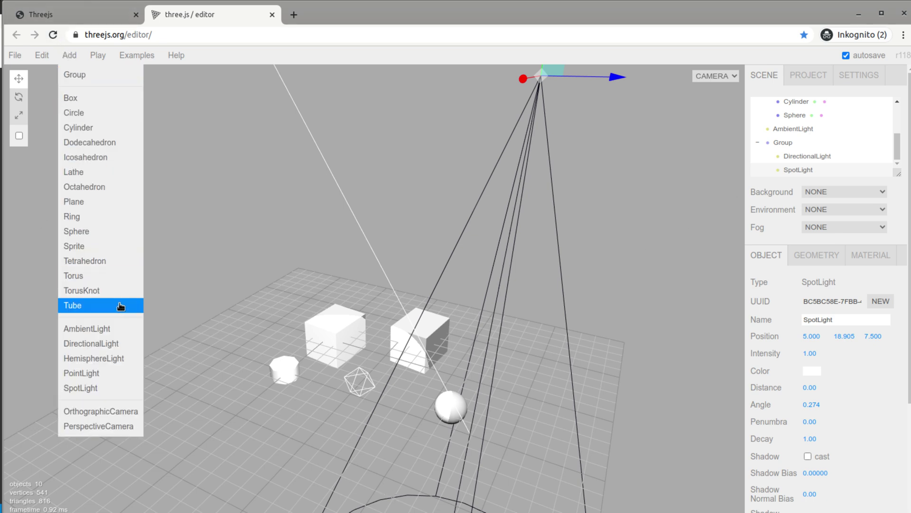
left_click(117, 362)
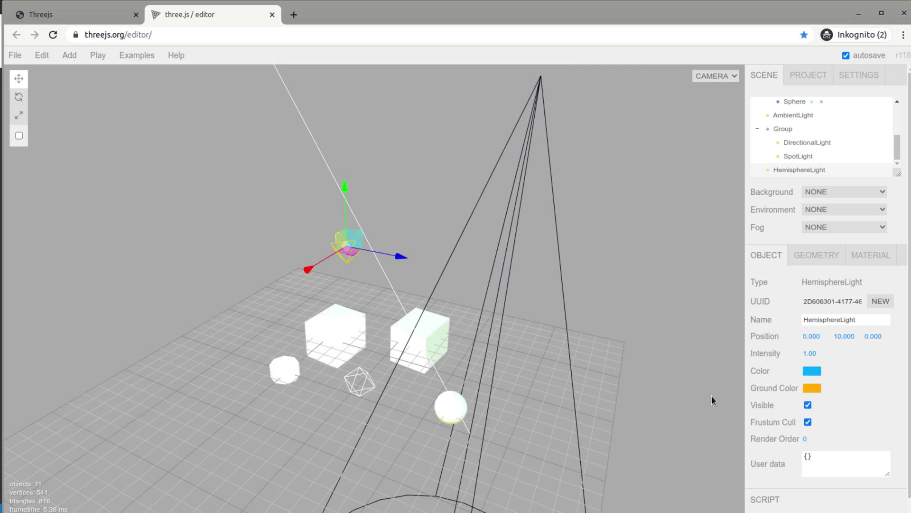
scroll(639, 360, "down", 5)
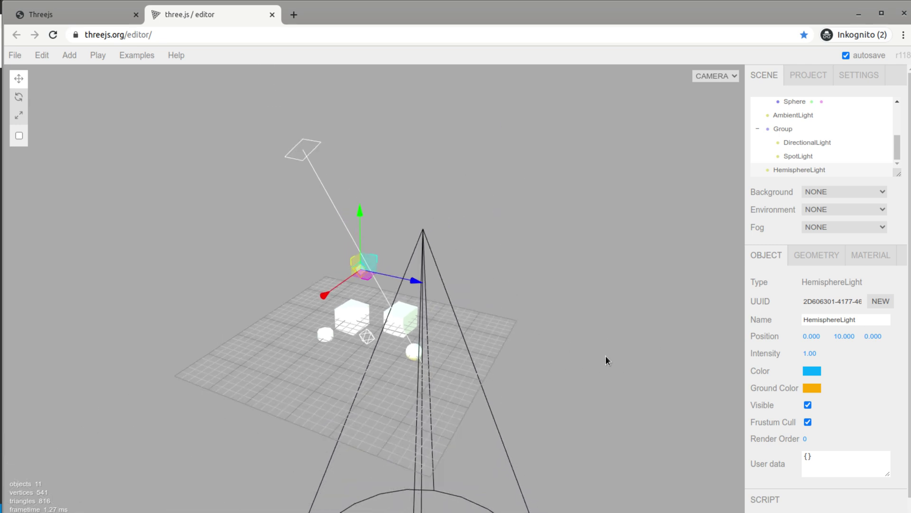
scroll(594, 351, "down", 2)
scroll(578, 345, "up", 10)
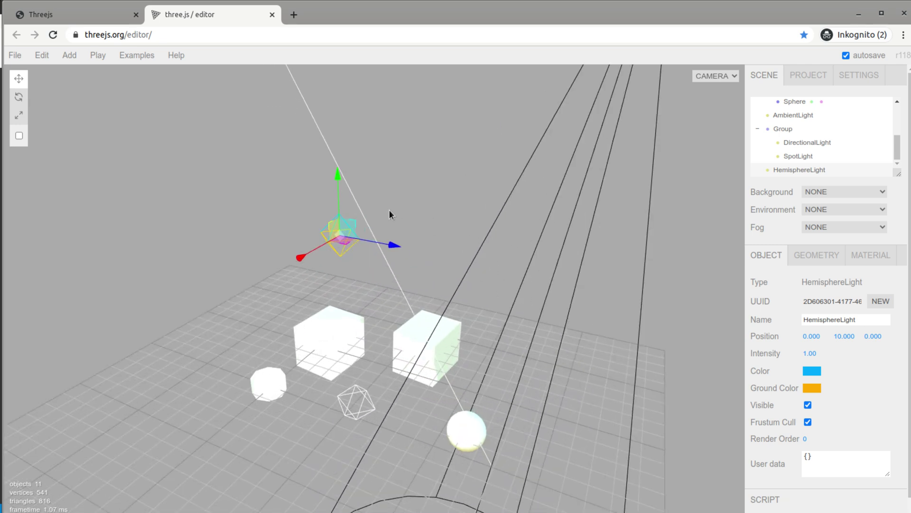
scroll(412, 246, "down", 4)
scroll(479, 311, "up", 5)
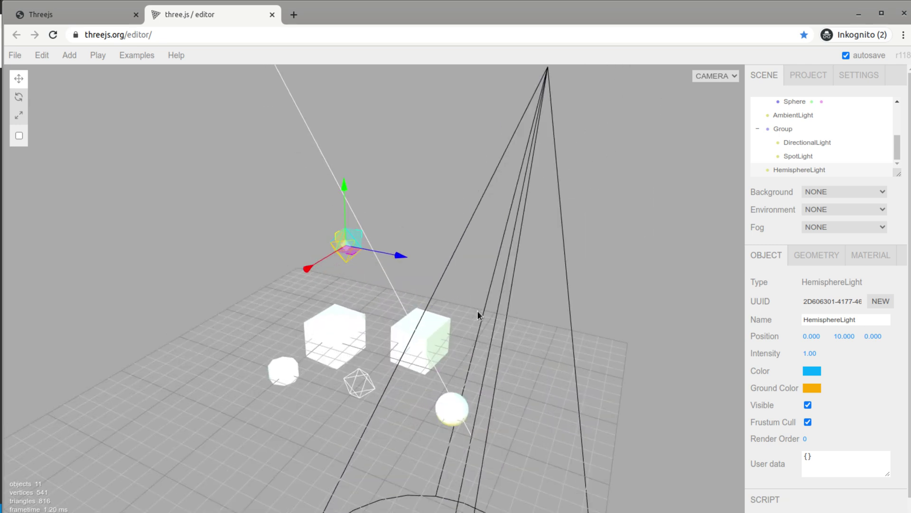
- Delete the hemisphere light from the scene
key("Delete")
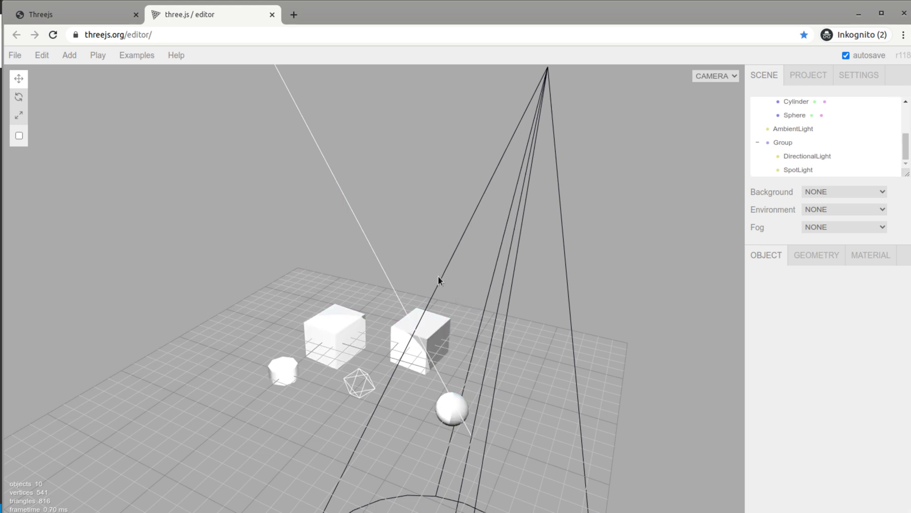
scroll(475, 313, "down", 4)
scroll(482, 337, "up", 5)
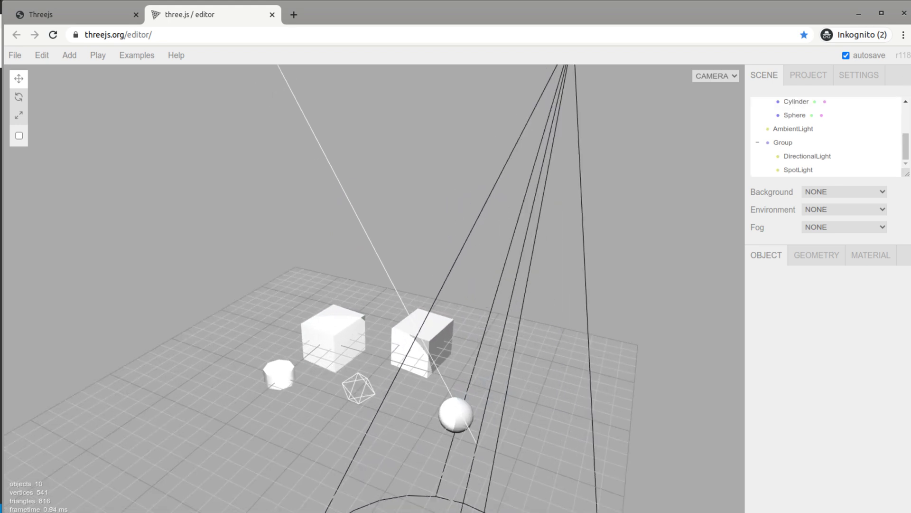
- Set the scene background to the Color option with black
scroll(843, 143, "up", 3)
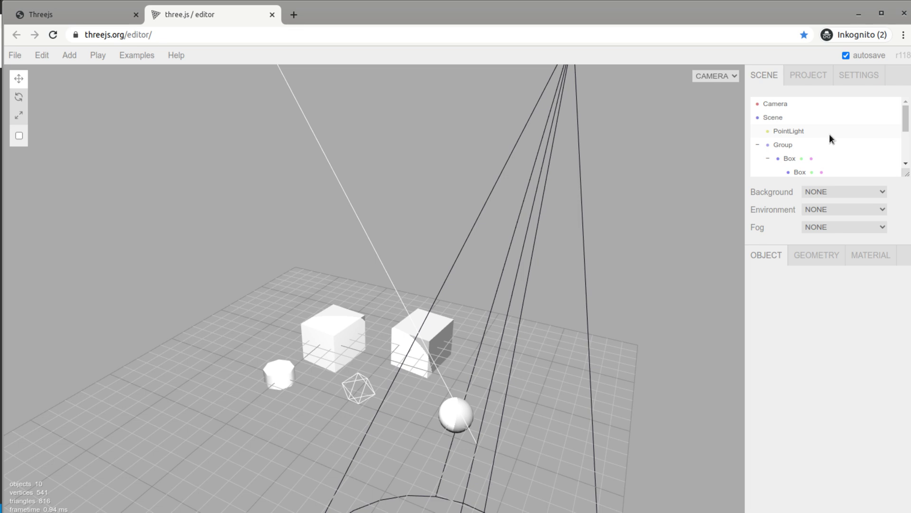
left_click(839, 191)
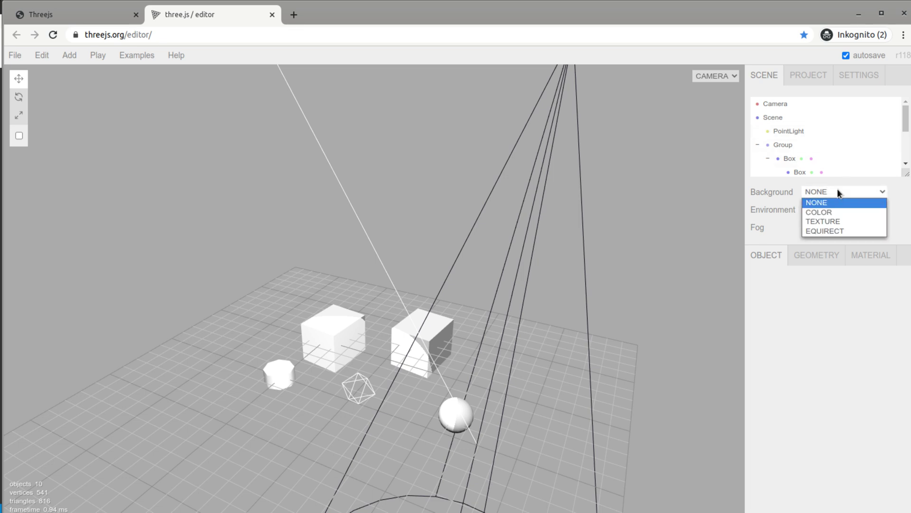
left_click(826, 212)
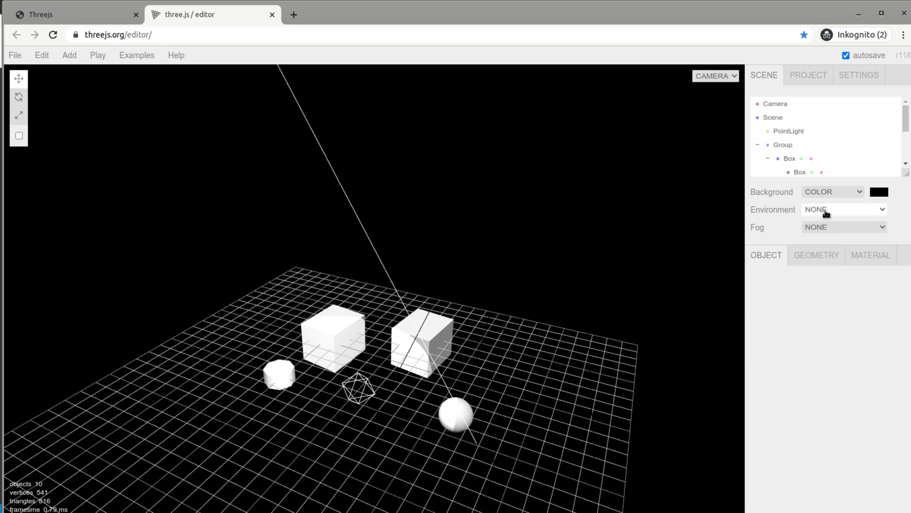
- Try the Background option for the scene environment and return it to None
left_click(871, 210)
left_click(861, 230)
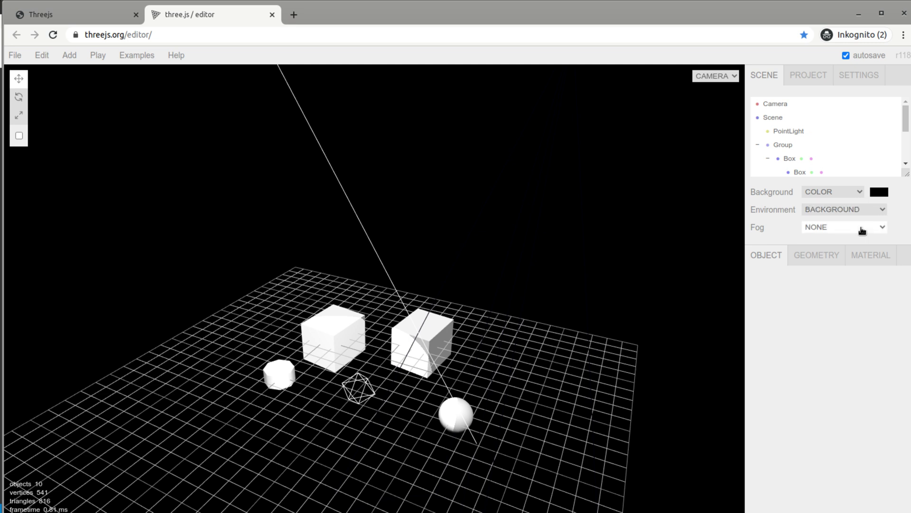
left_click(852, 210)
left_click(847, 220)
- Try linear fog on the scene and change the fog type to exponential
left_click(848, 230)
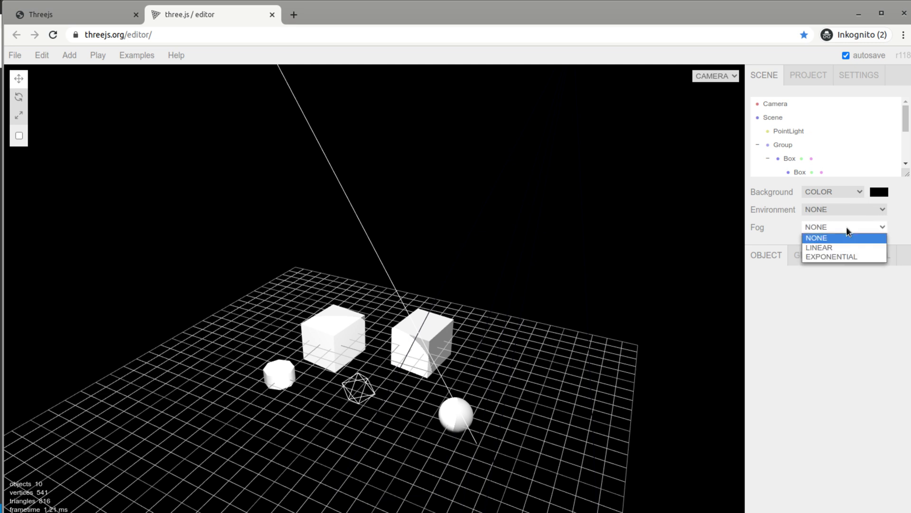
left_click(839, 246)
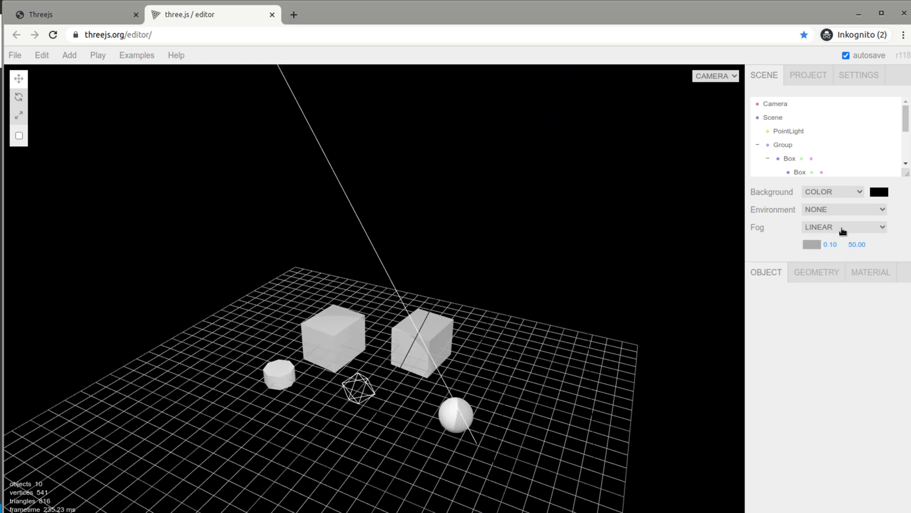
left_click(843, 227)
left_click(842, 256)
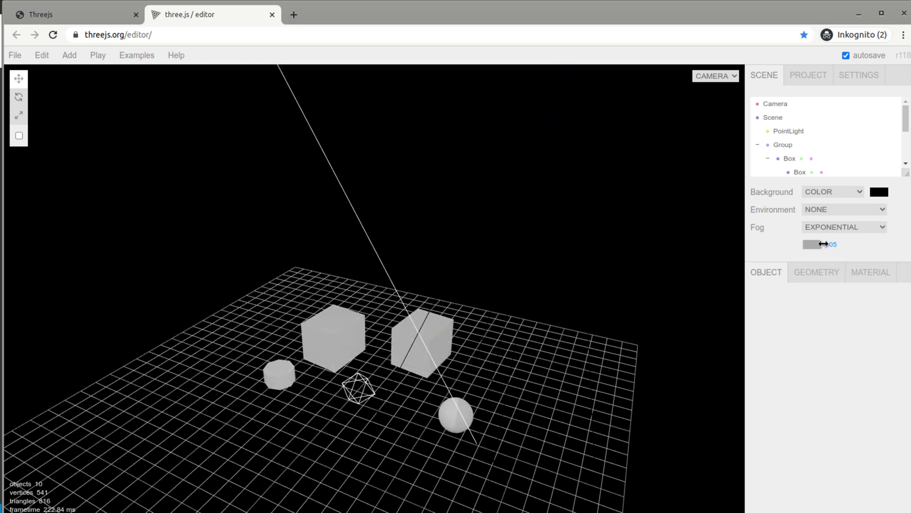
- Set the exponential fog's density to 0.053 and its color to red
left_click_drag(832, 244, 888, 243)
left_click(810, 245)
left_click_drag(848, 305, 904, 280)
left_click(848, 451)
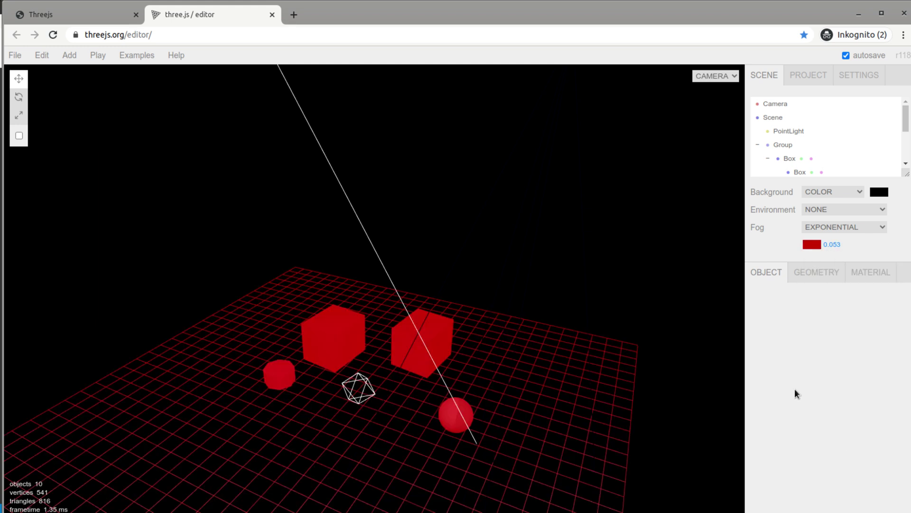
- Reset the scene's fog and background to None, leaving the environment at None
left_click(830, 225)
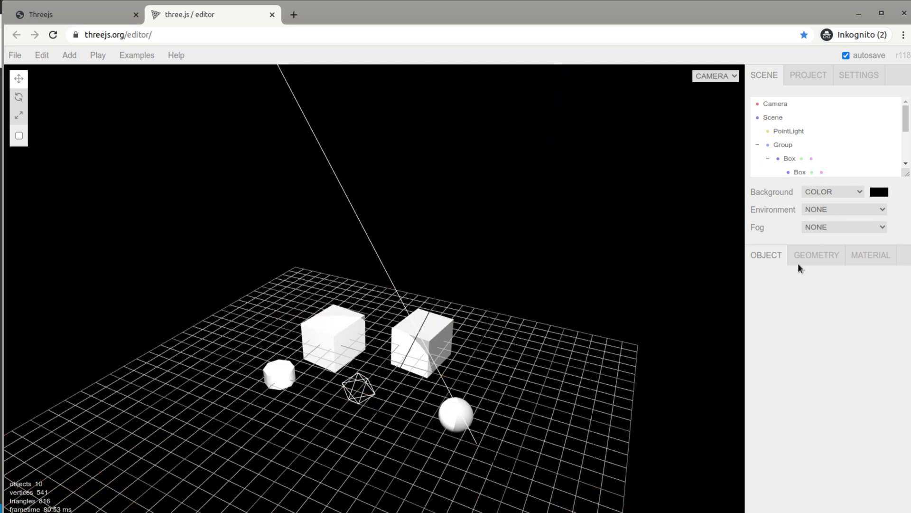
left_click(822, 208)
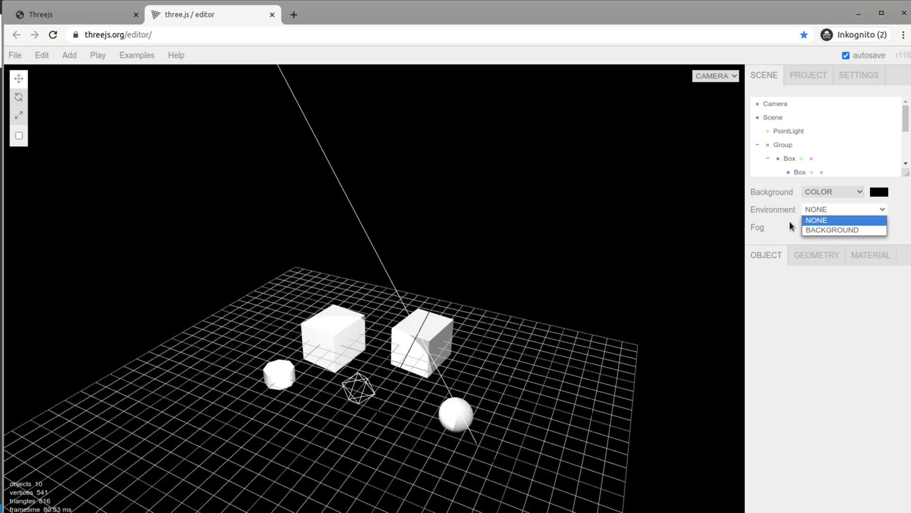
left_click(790, 222)
left_click(821, 193)
left_click(822, 203)
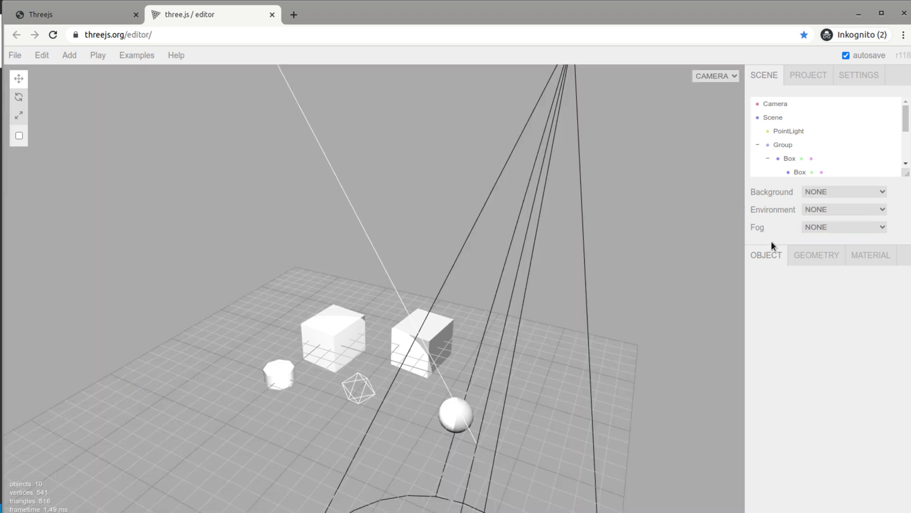
scroll(609, 316, "down", 3)
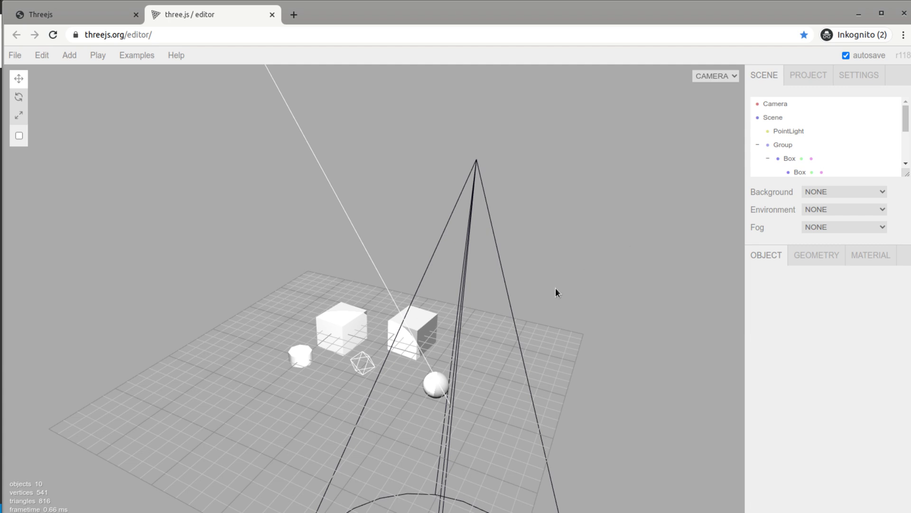
scroll(520, 332, "up", 3)
scroll(505, 328, "down", 4)
scroll(494, 289, "up", 3)
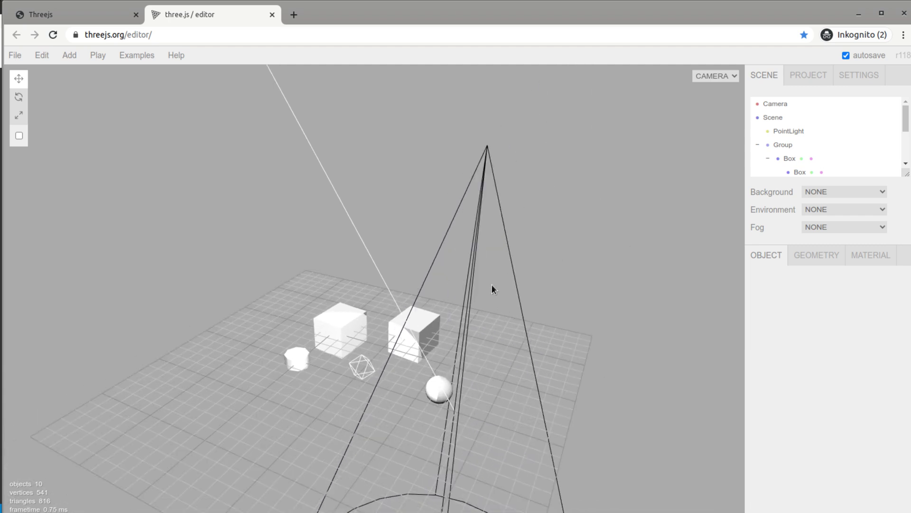
- Try exporting the whole scene to a JSON file and cancel the save
scroll(480, 314, "up", 2)
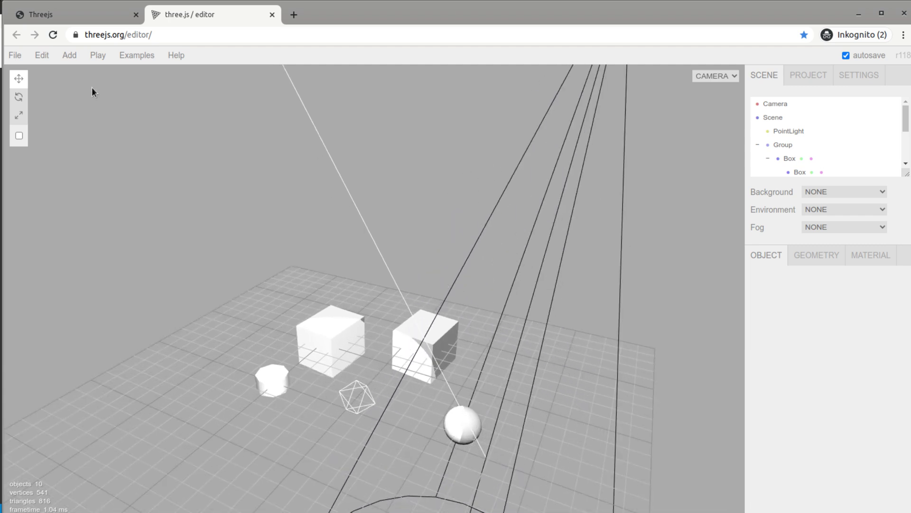
mouse_move(13, 53)
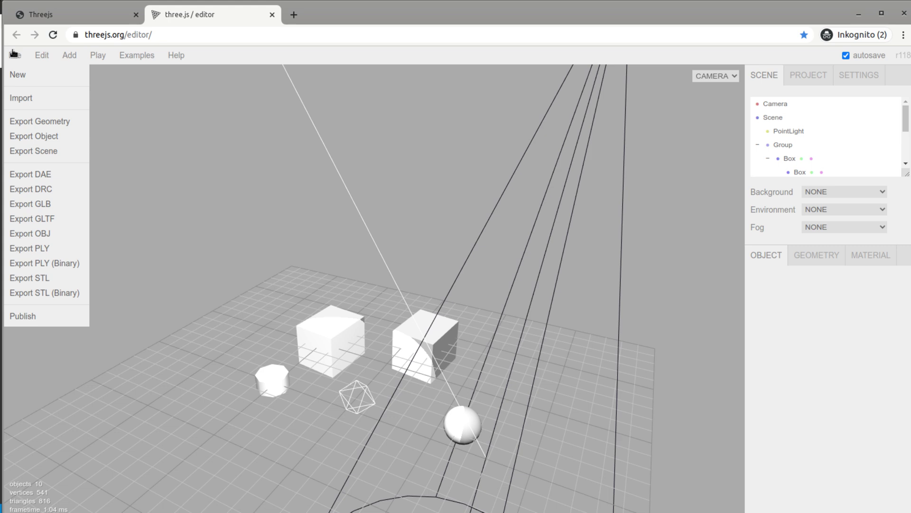
left_click(45, 152)
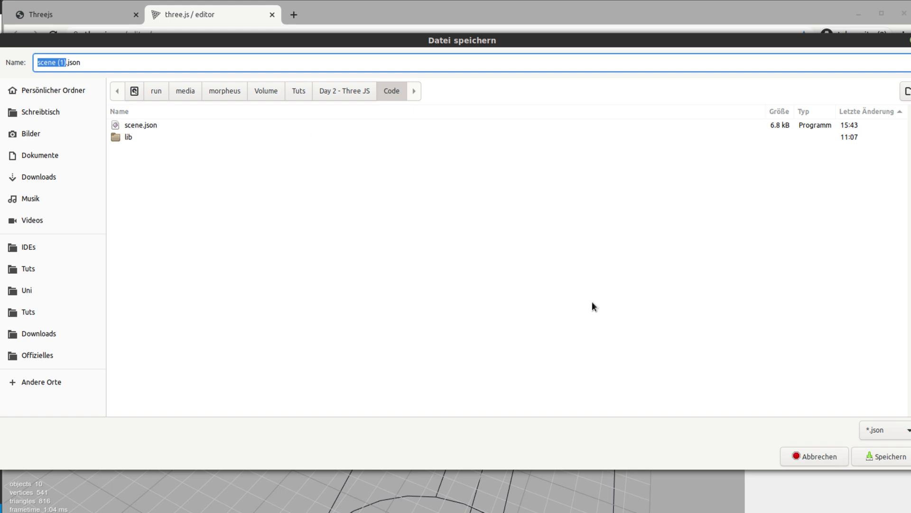
left_click(838, 458)
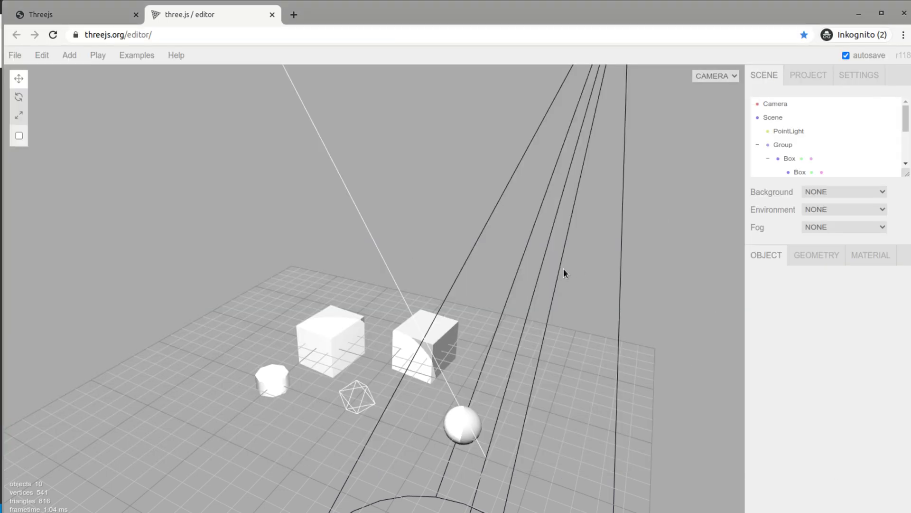
scroll(349, 240, "down", 3)
scroll(805, 125, "down", 3)
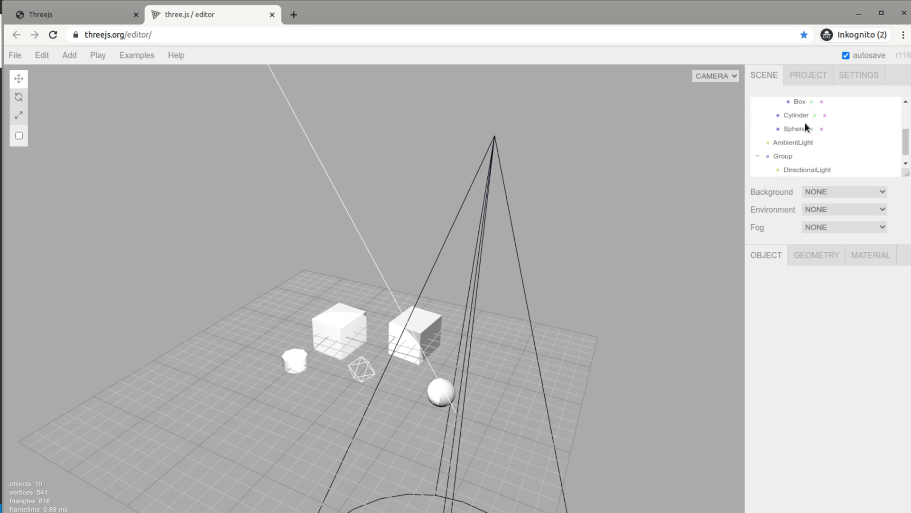
scroll(807, 126, "up", 3)
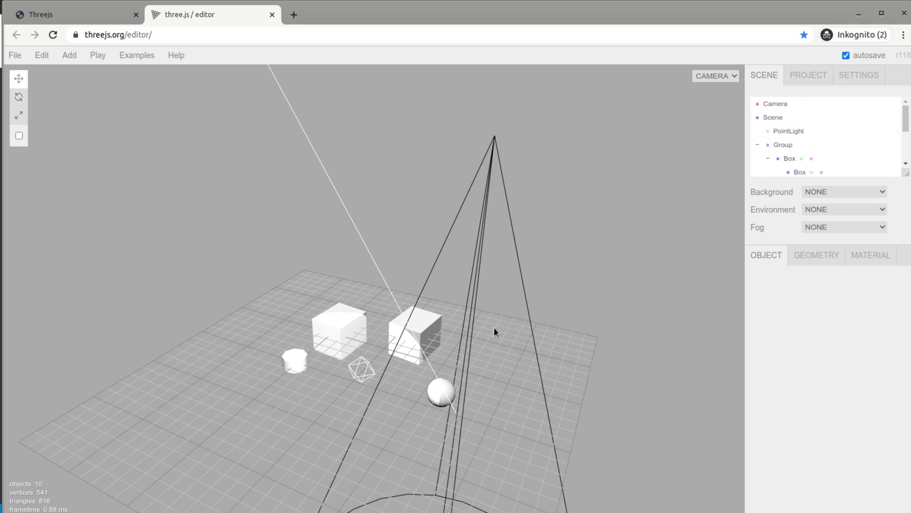
- Switch to Visual Studio Code, examine the geometries, materials and object hierarchy in scene.json, and close the file
key("alt+Tab")
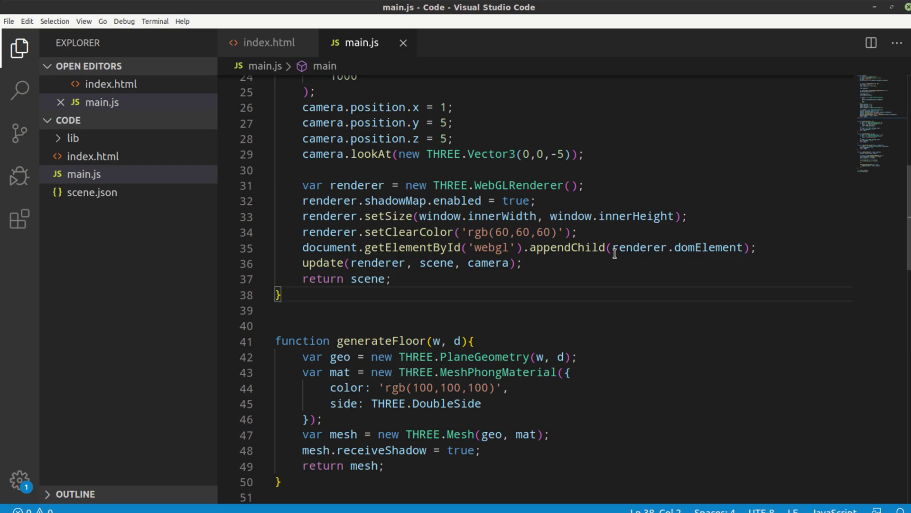
left_click(116, 192)
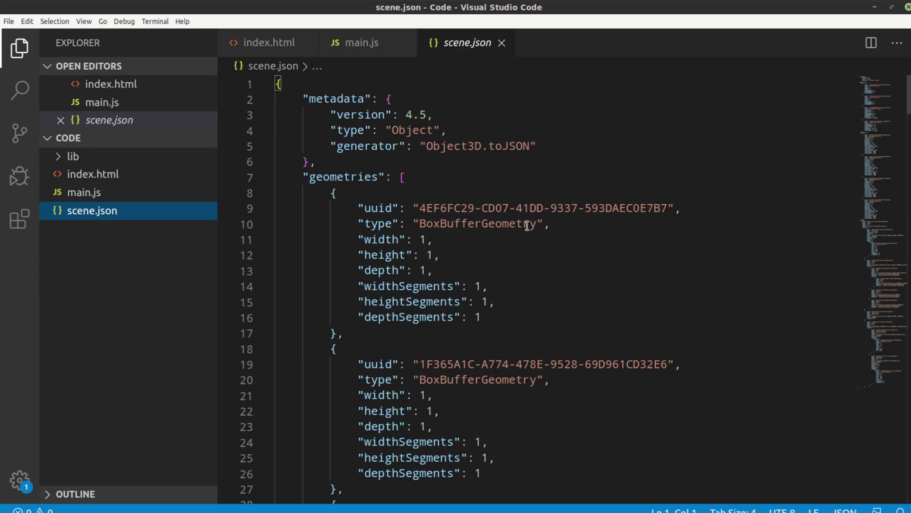
scroll(526, 237, "down", 10)
scroll(504, 261, "down", 20)
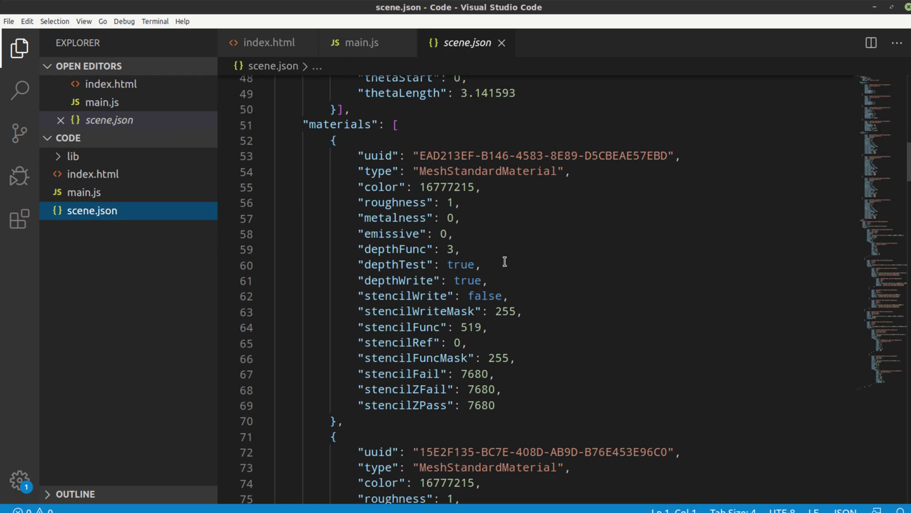
scroll(504, 261, "down", 20)
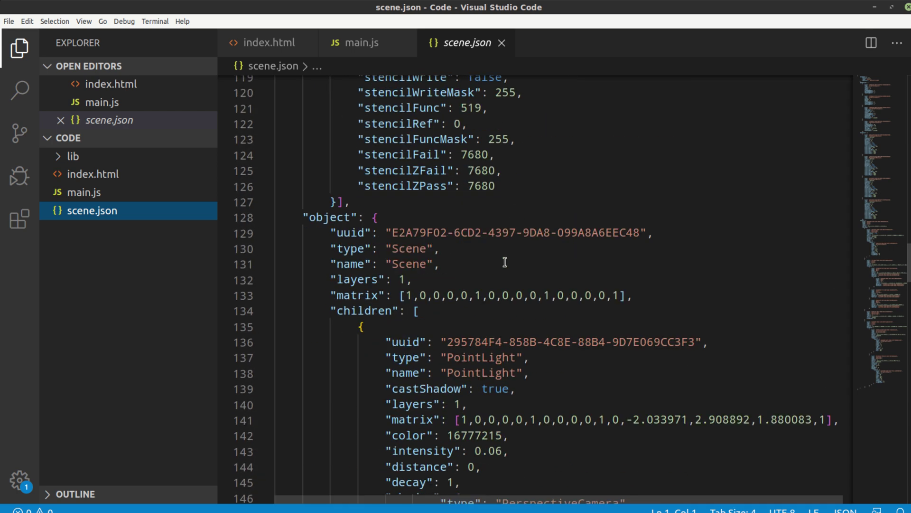
scroll(508, 237, "down", 3)
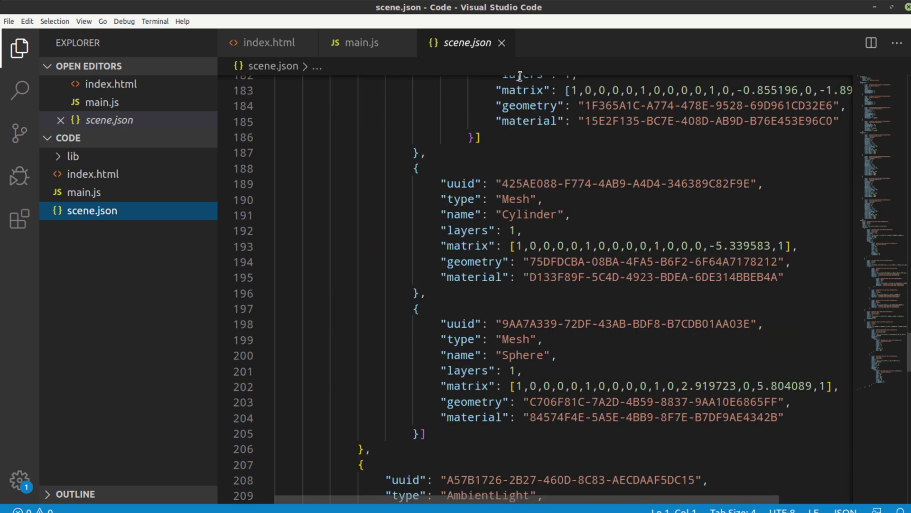
key("ctrl+w")
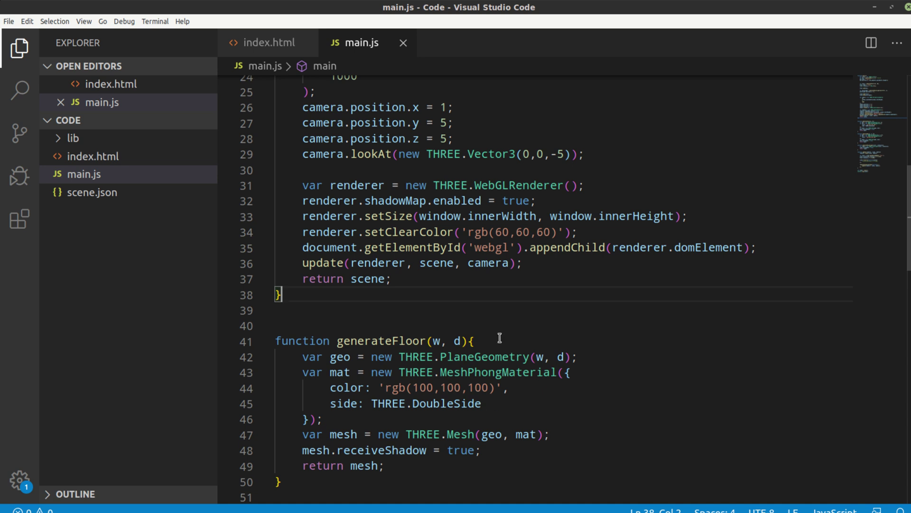
- Add an empty function loadScene(scene) below the main function in main.js
double_click(372, 279)
scroll(434, 284, "down", 1)
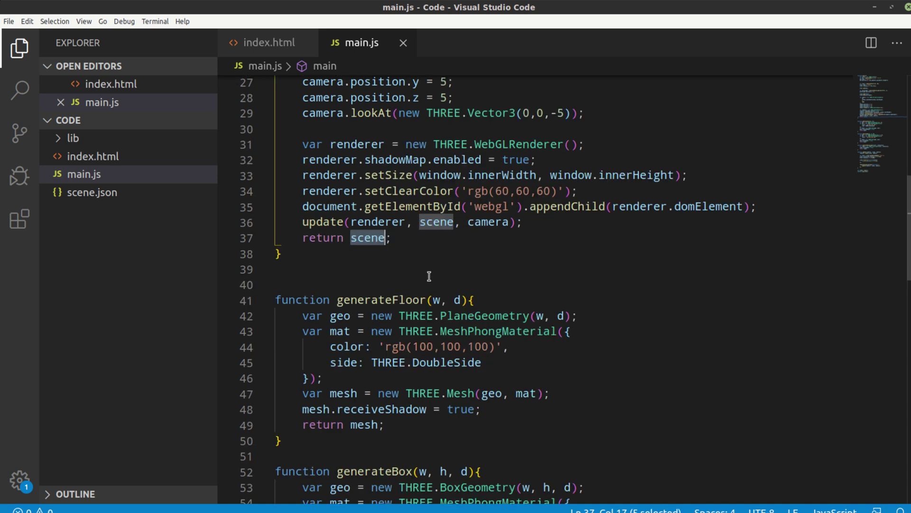
left_click(401, 260)
key("Return")
key("Return")
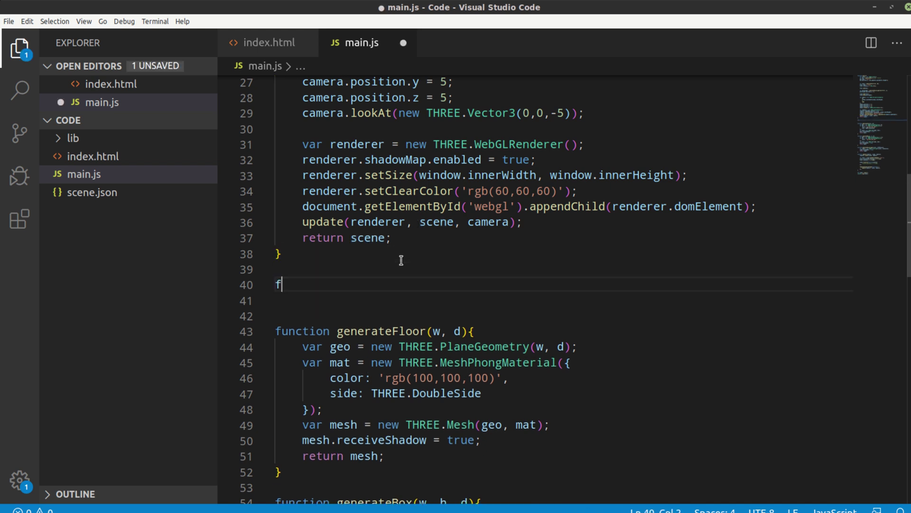
type("function loadSce")
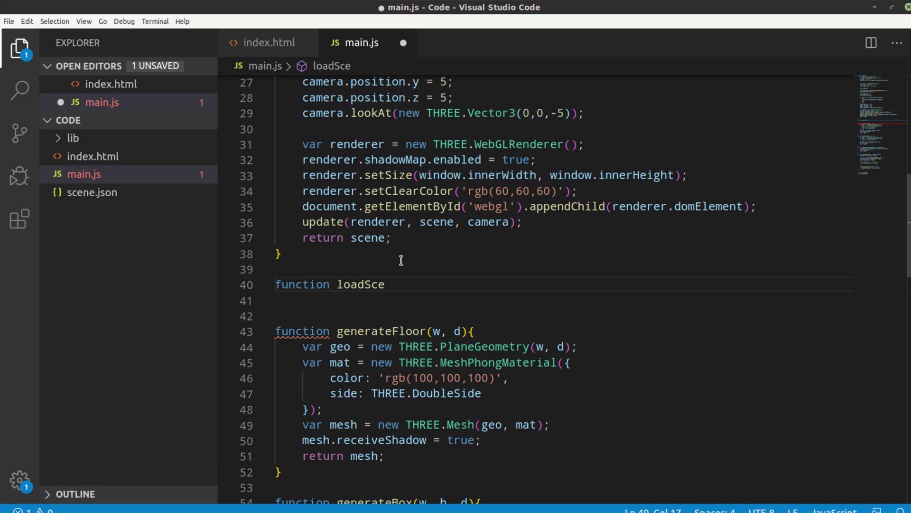
type("ne()")
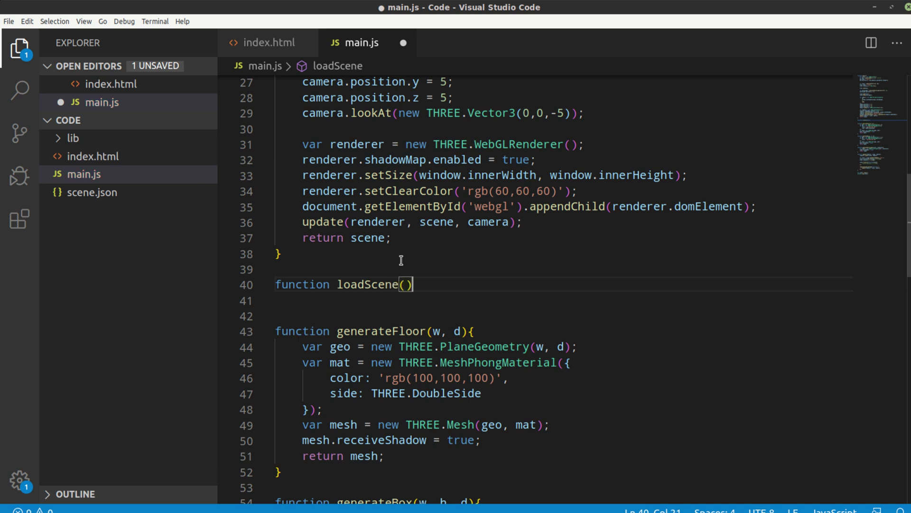
key("Left")
type("scene")
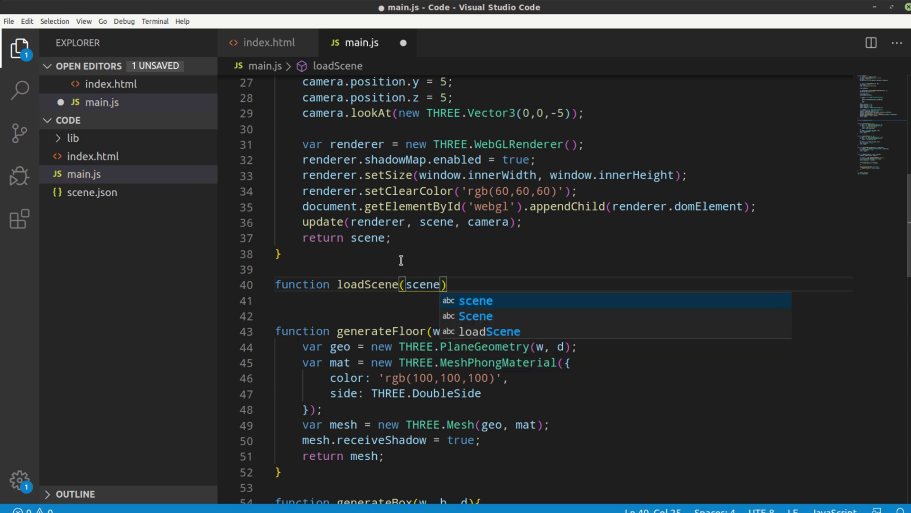
key("End")
type("{")
key("Return")
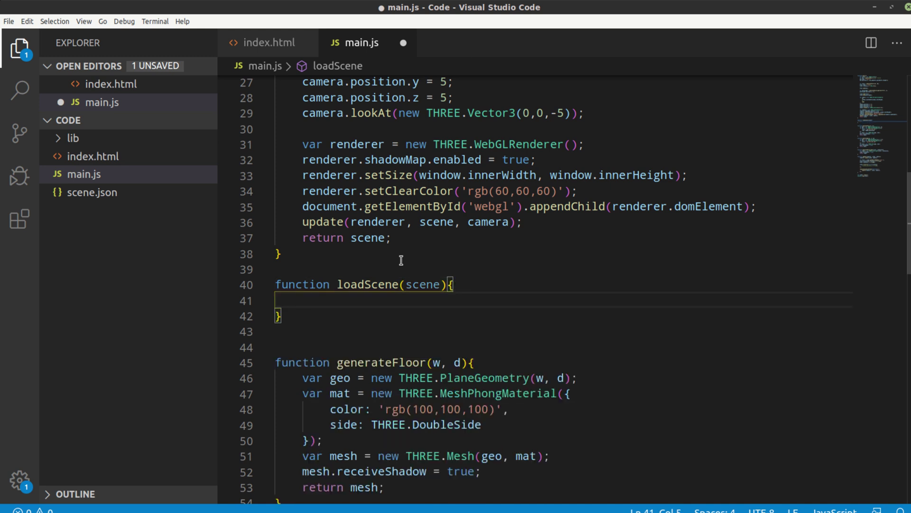
- Declare a loader variable inside loadScene as new THREE.ObjectLoader()
type("var")
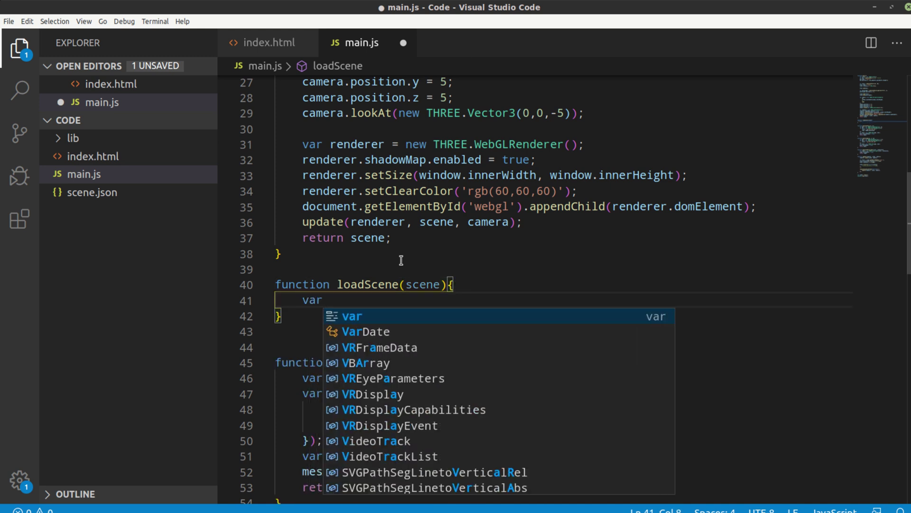
type(" loader ")
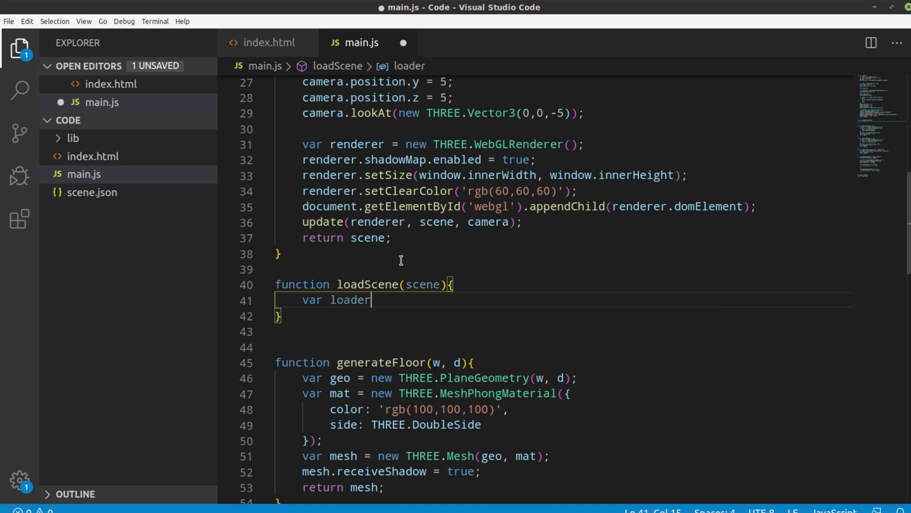
type("= new ")
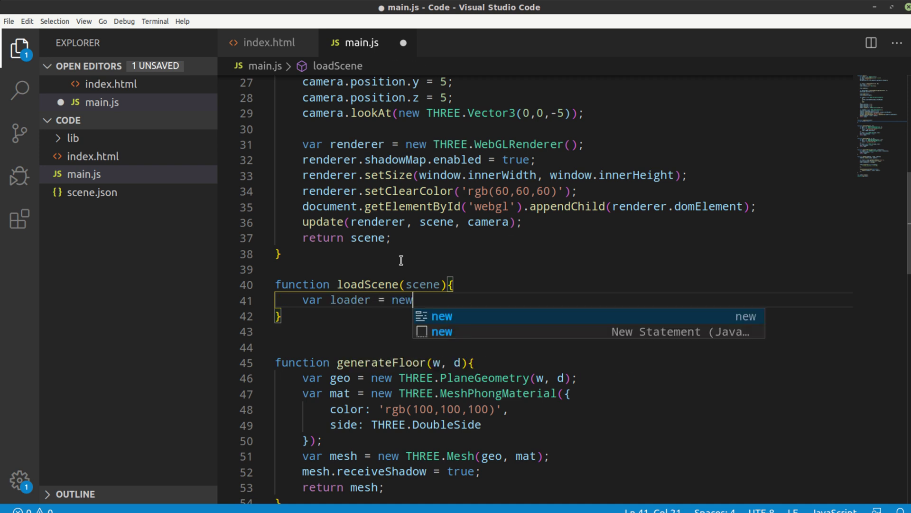
type("THREE")
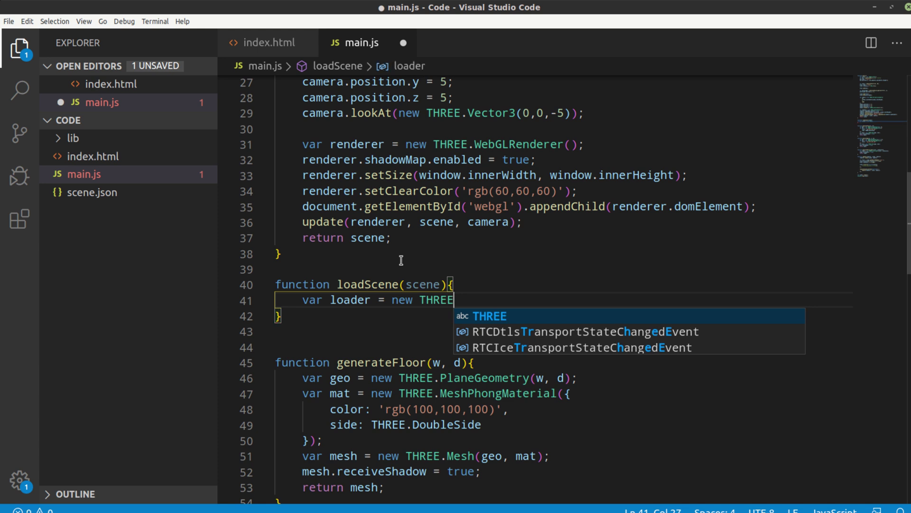
type(".Objec")
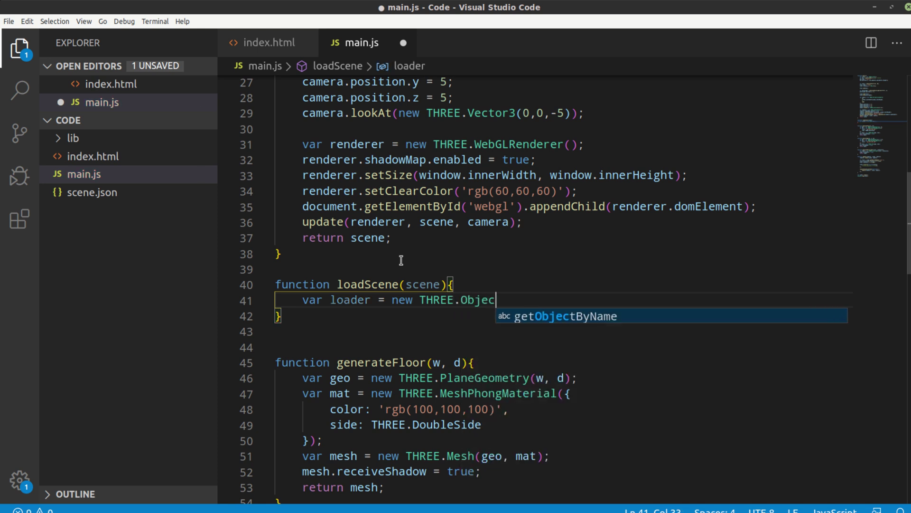
type("tLoader")
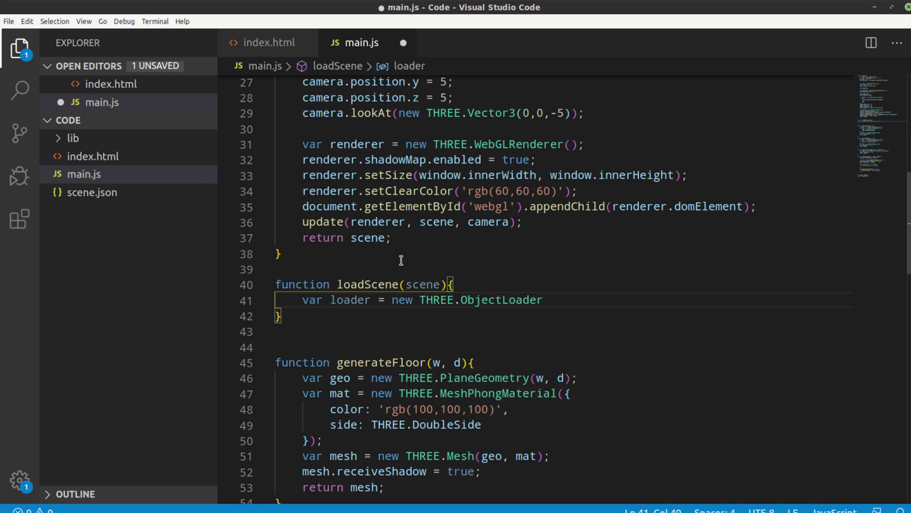
type("();")
key("Return")
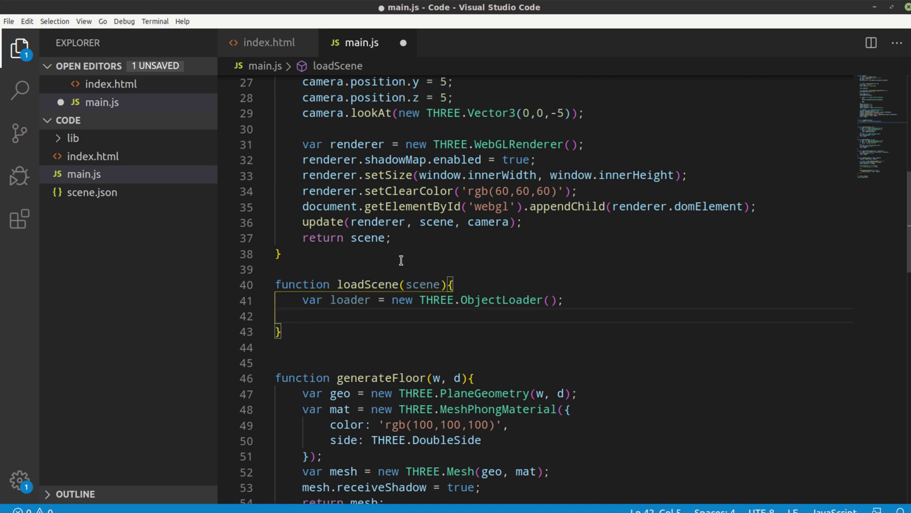
- Add a loader.load call with the path "scene.json" below the loader declaration, and bring up the file options for scene.json
type("loader.load()")
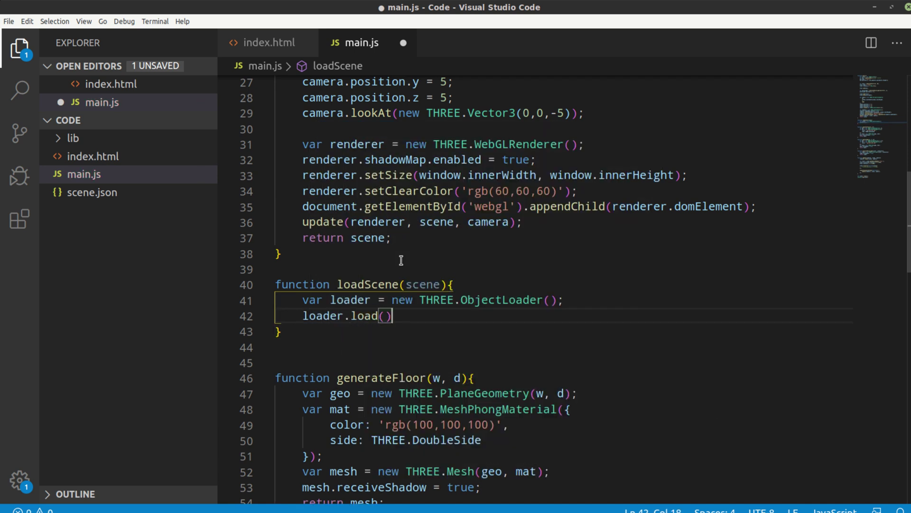
key("Left")
type("\"scene")
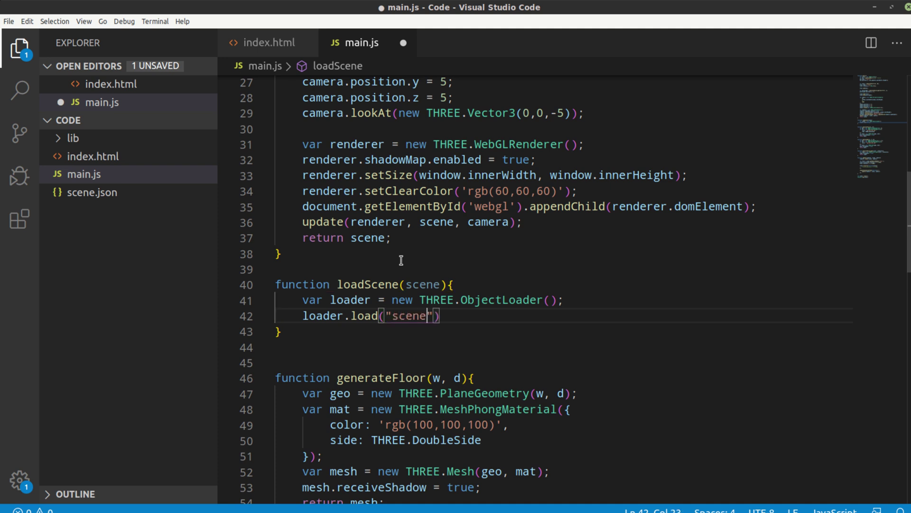
type(".json")
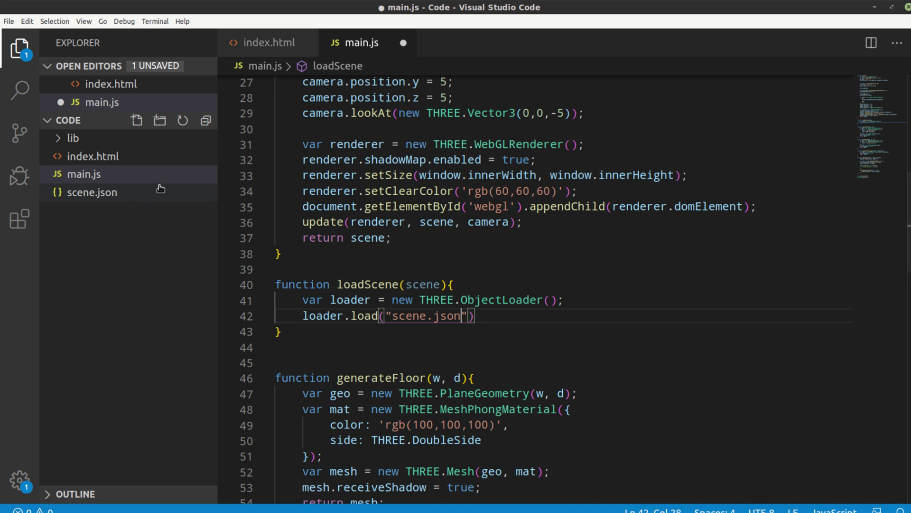
right_click(123, 195)
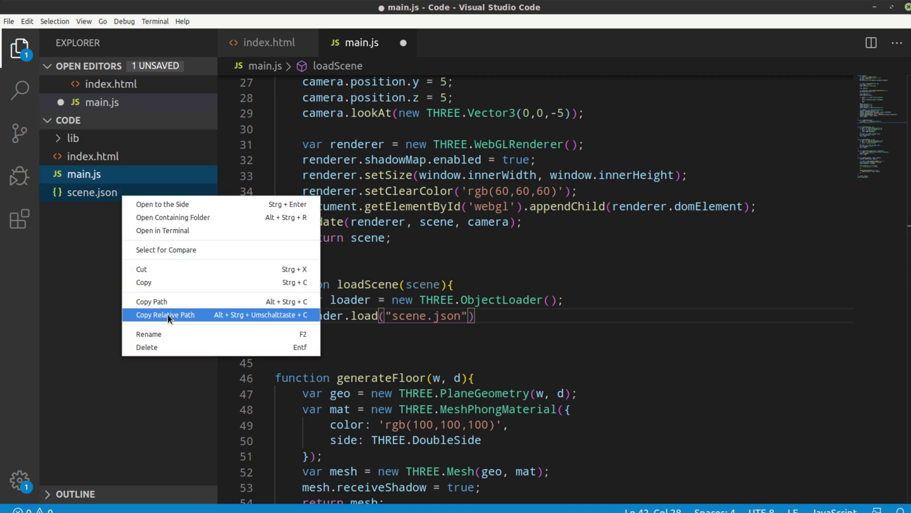